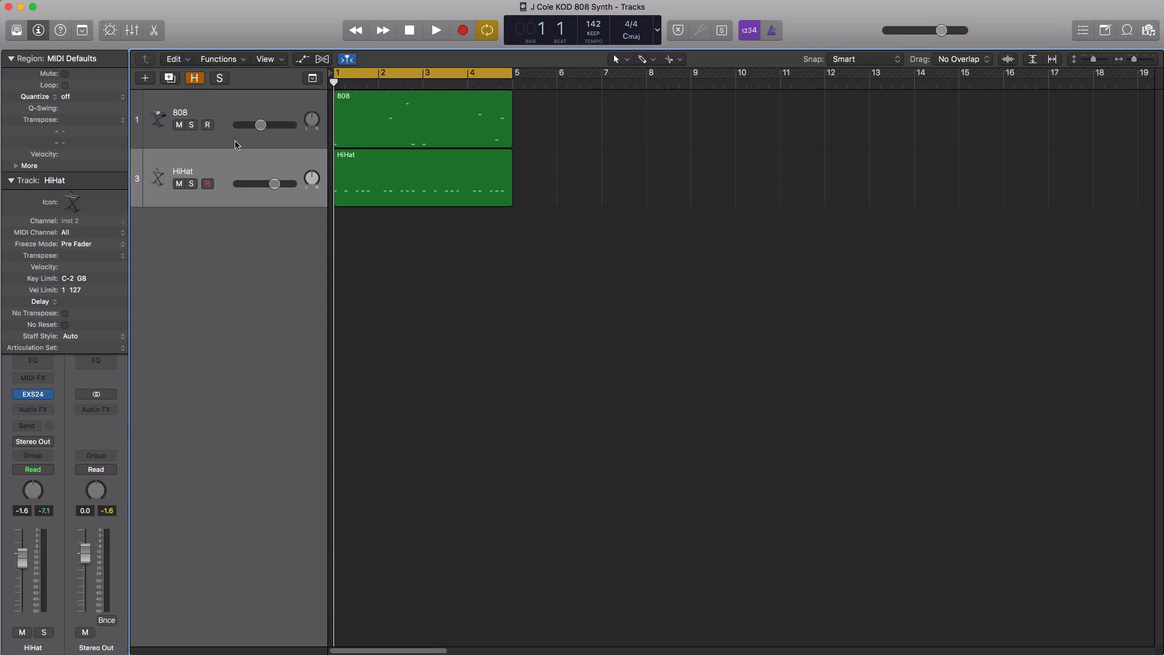
# - Audition the 808 track in solo and with the HiHat, and lower the HiHat track's volume to -4.2 dB
pyautogui.click(191, 125)
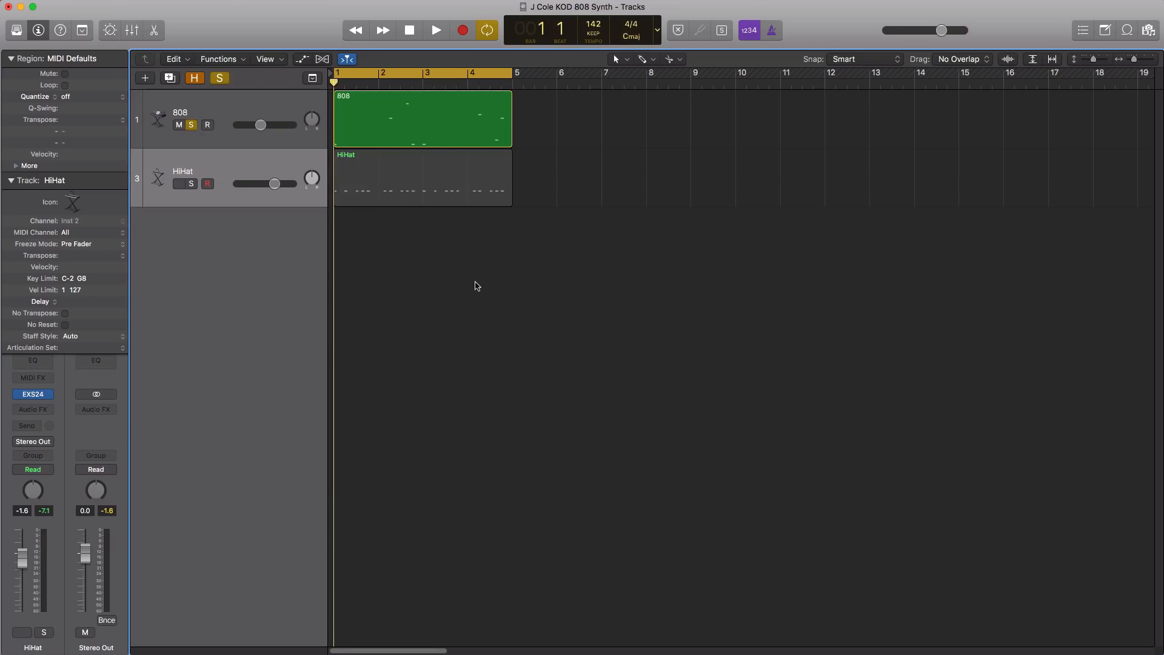
pyautogui.press('space')
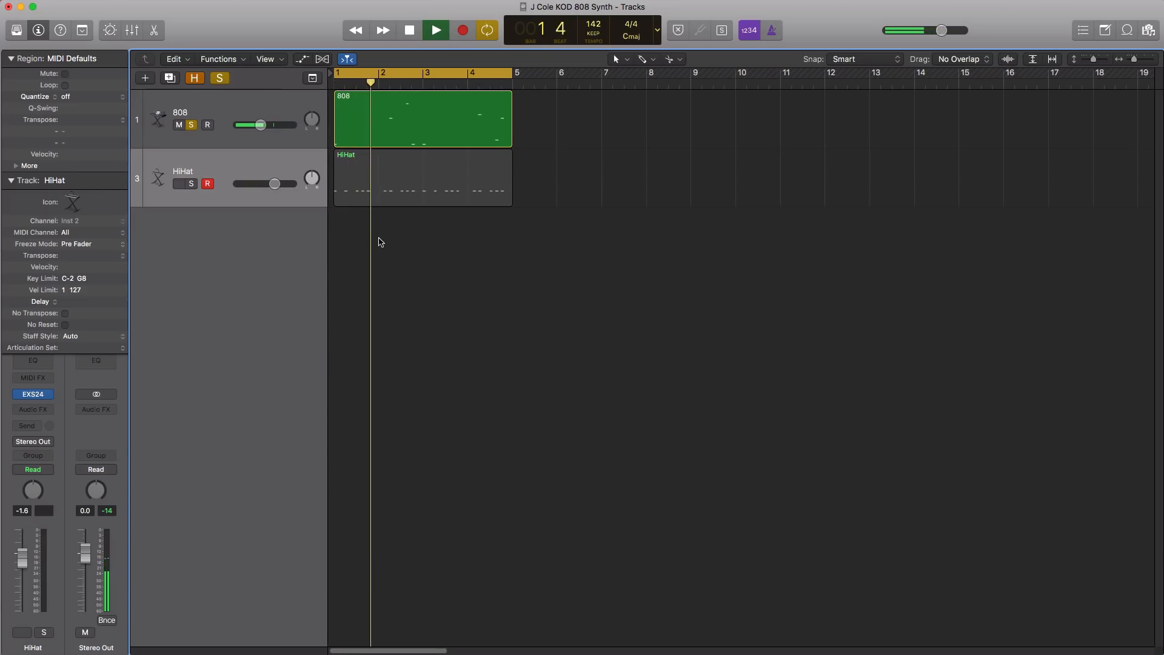
pyautogui.click(191, 125)
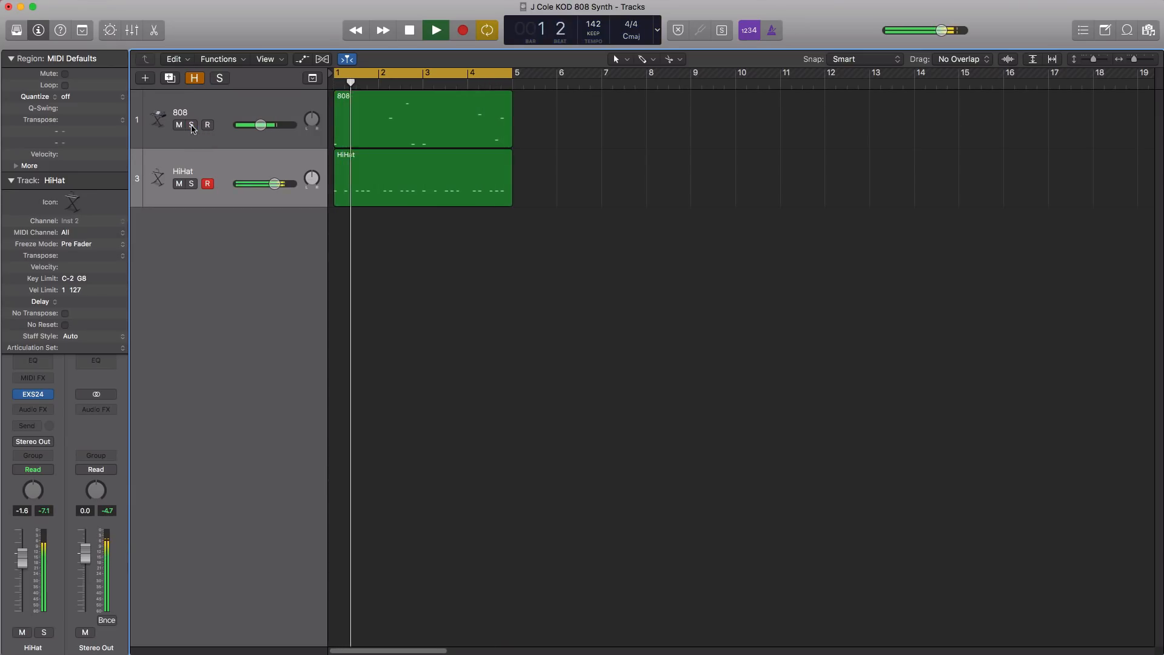
pyautogui.moveTo(275, 184); pyautogui.dragTo(268, 183)
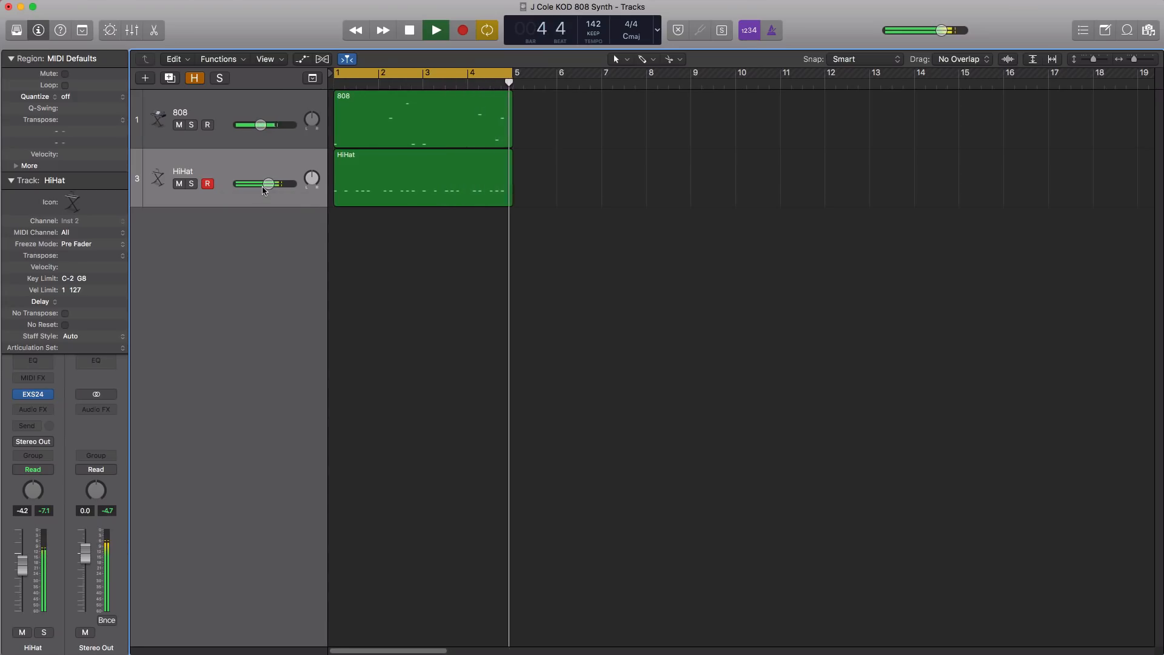
pyautogui.press('space')
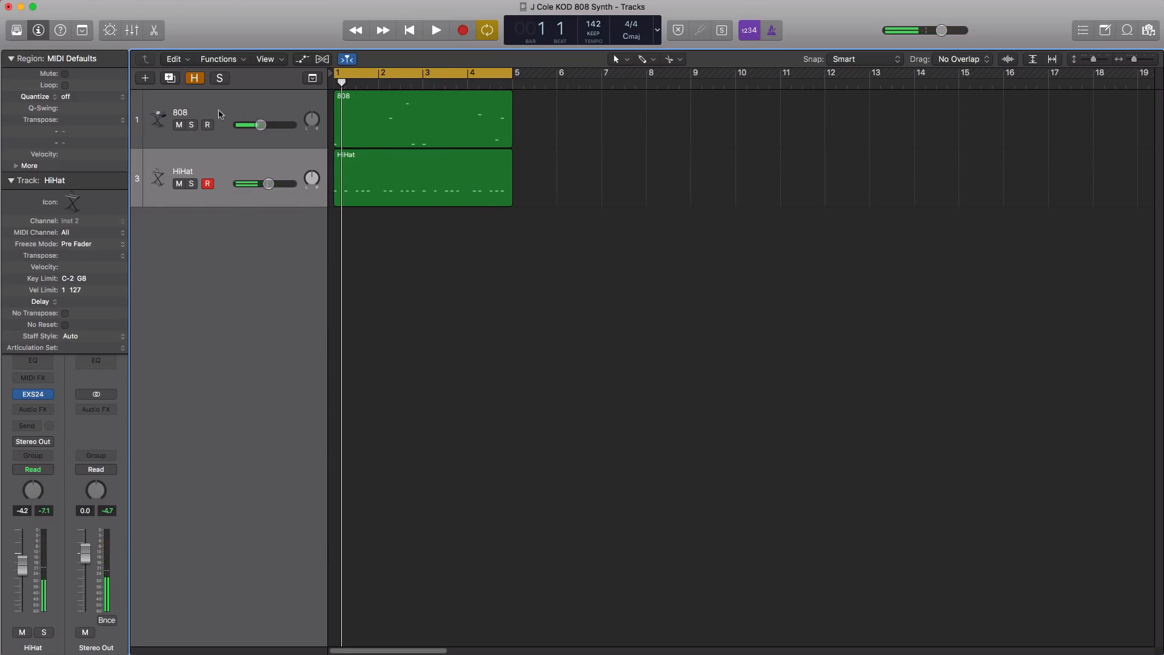
# - Create a new software instrument track below the HiHat and move the 808 region onto it at bar 1
pyautogui.click(145, 78)
pyautogui.press('Return')
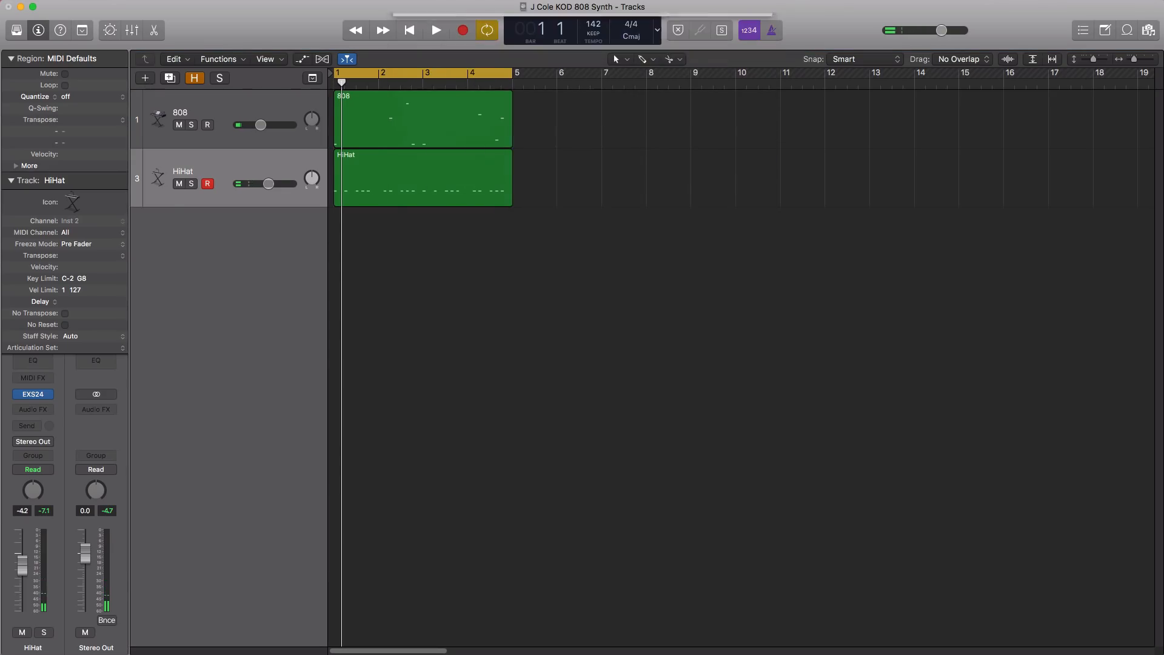
pyautogui.moveTo(412, 120); pyautogui.dragTo(383, 244)
# - Load the ES2 synthesizer on the new instrument track and choose its 808 preset
pyautogui.click(51, 400)
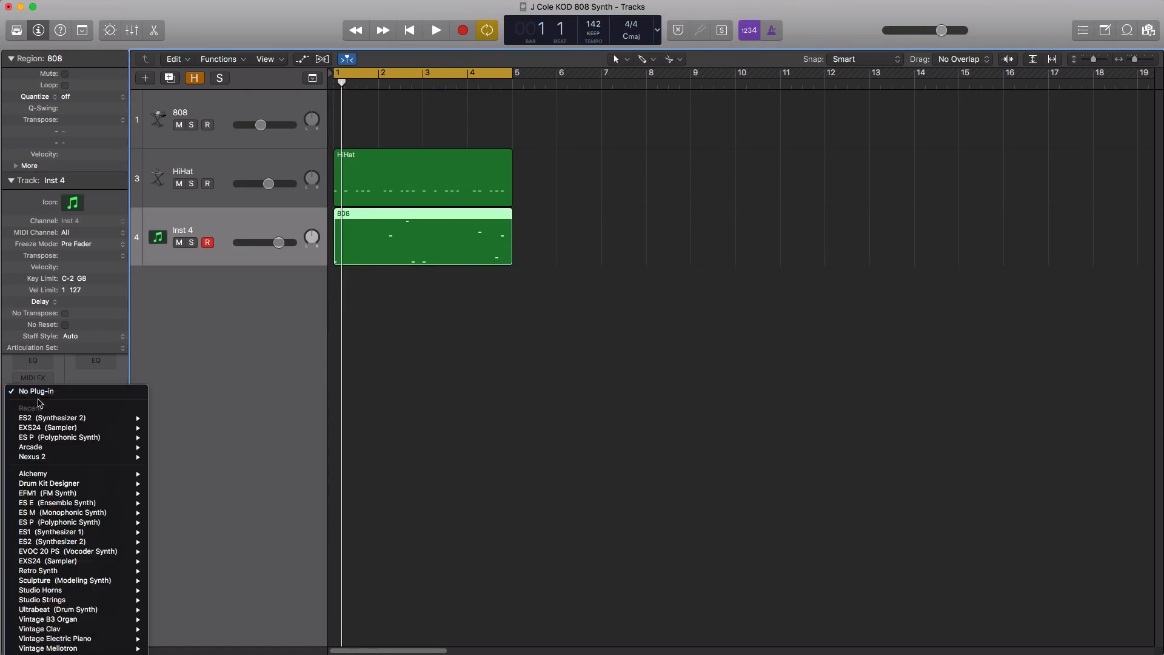
pyautogui.click(169, 418)
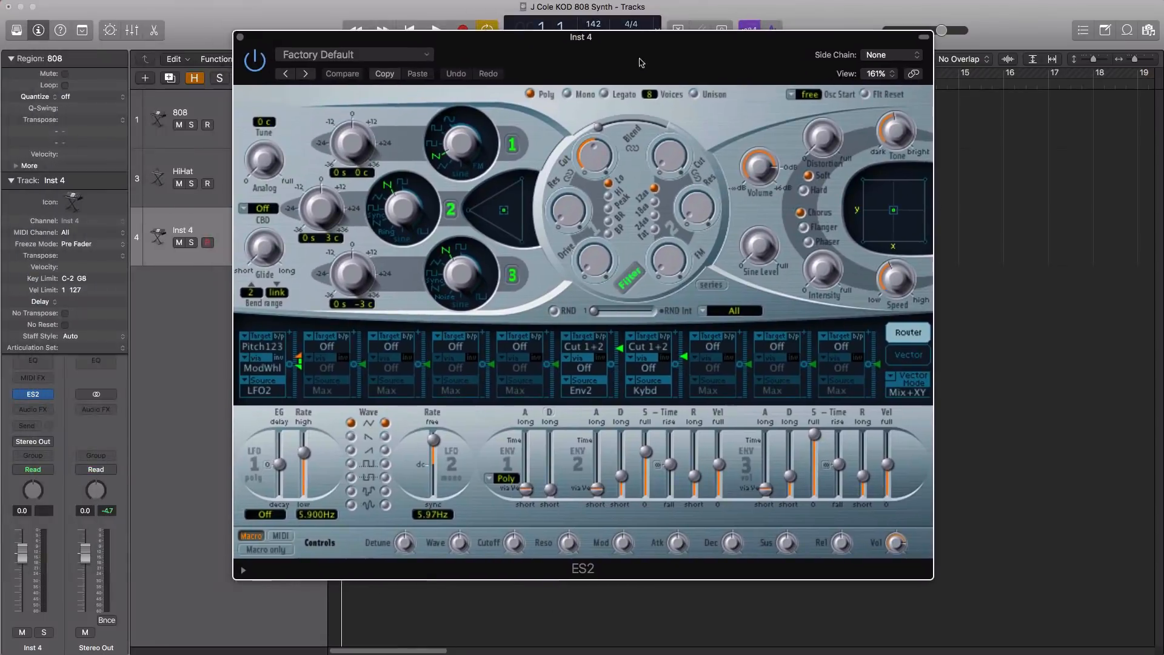
pyautogui.click(343, 57)
pyautogui.click(370, 297)
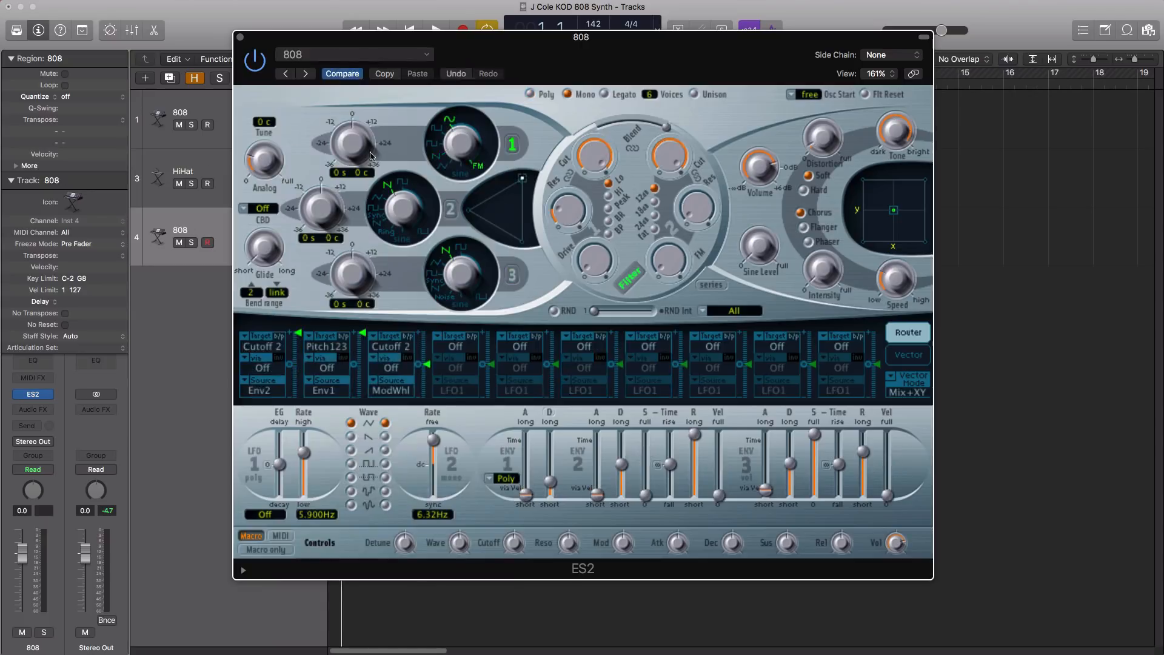
# - Solo the new 808 track and audition the ES2 preset with the bass region
pyautogui.click(192, 243)
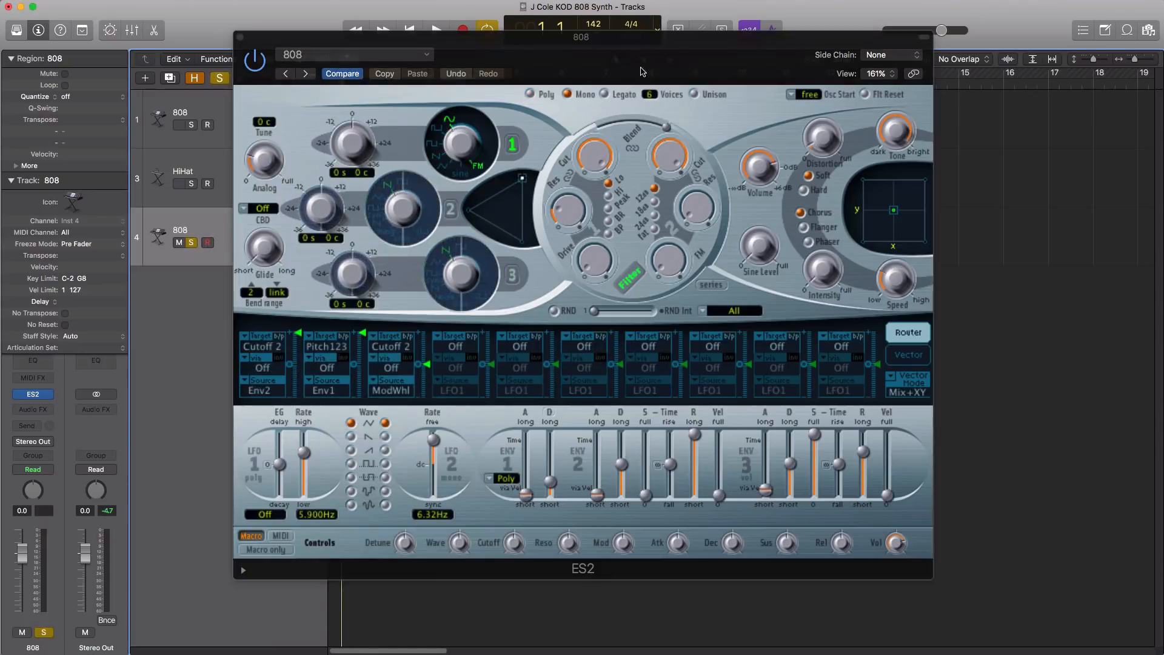
pyautogui.moveTo(642, 72)
pyautogui.mouseDown()
pyautogui.moveTo(634, 100)
pyautogui.moveTo(773, 102)
pyautogui.moveTo(630, 77)
pyautogui.mouseUp()
pyautogui.press('space')
pyautogui.press('space')
pyautogui.moveTo(806, 172)
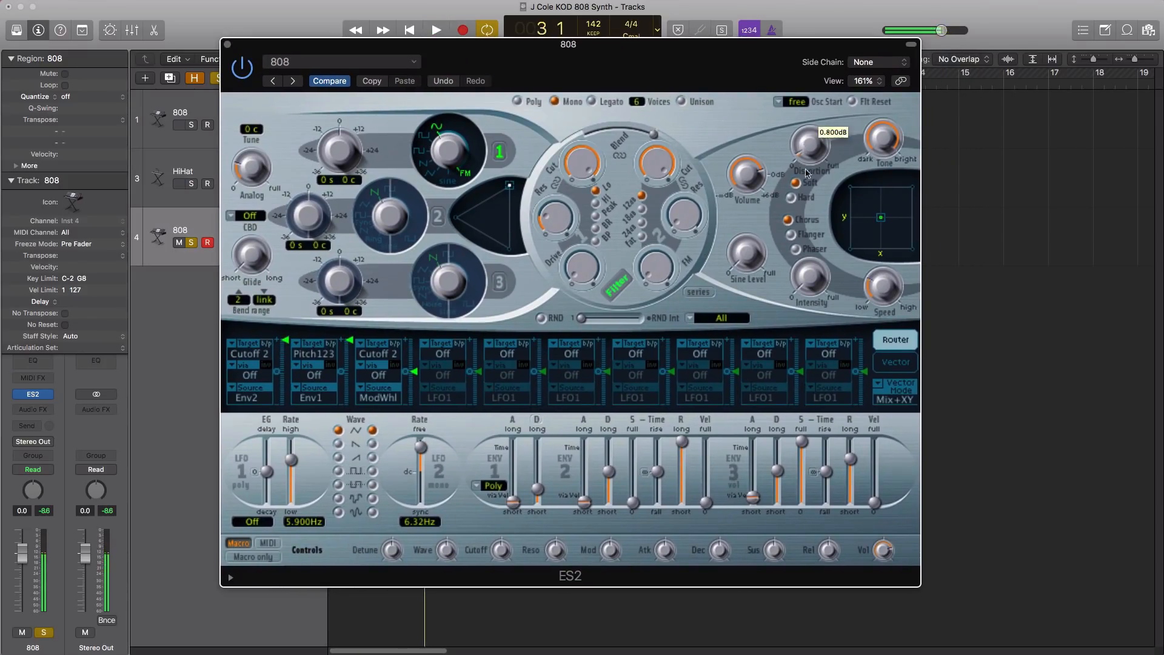
pyautogui.press('space')
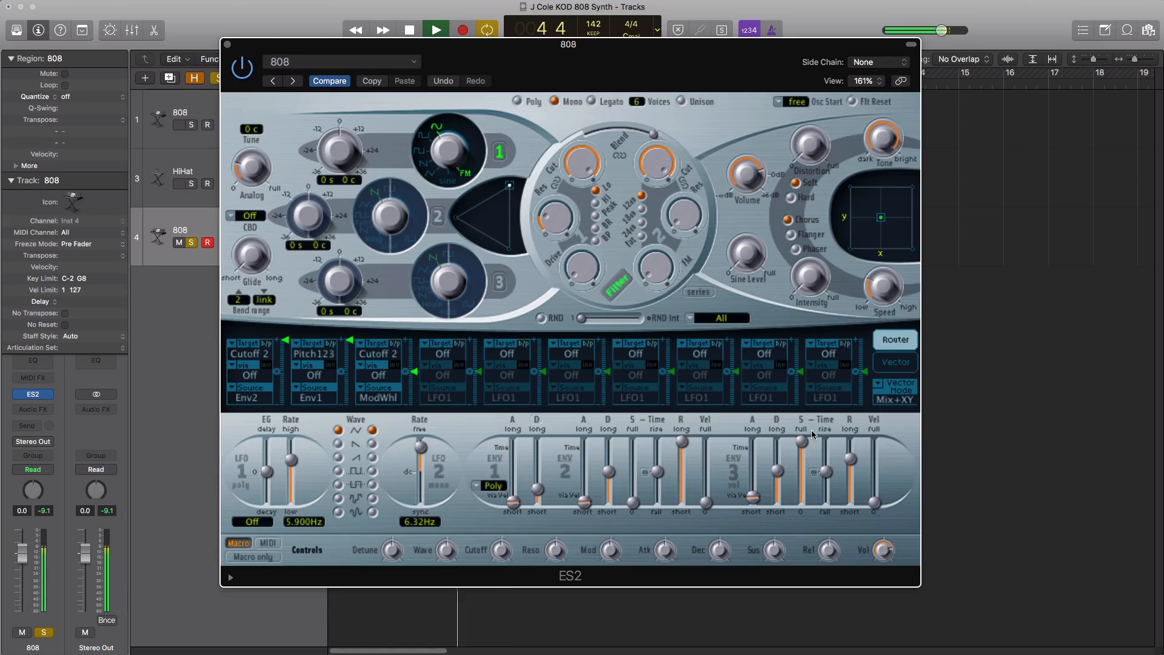
pyautogui.press('space')
# - Shorten the release of ES2's Envelope 3 and audition the 808 region
pyautogui.moveTo(850, 459); pyautogui.dragTo(851, 476)
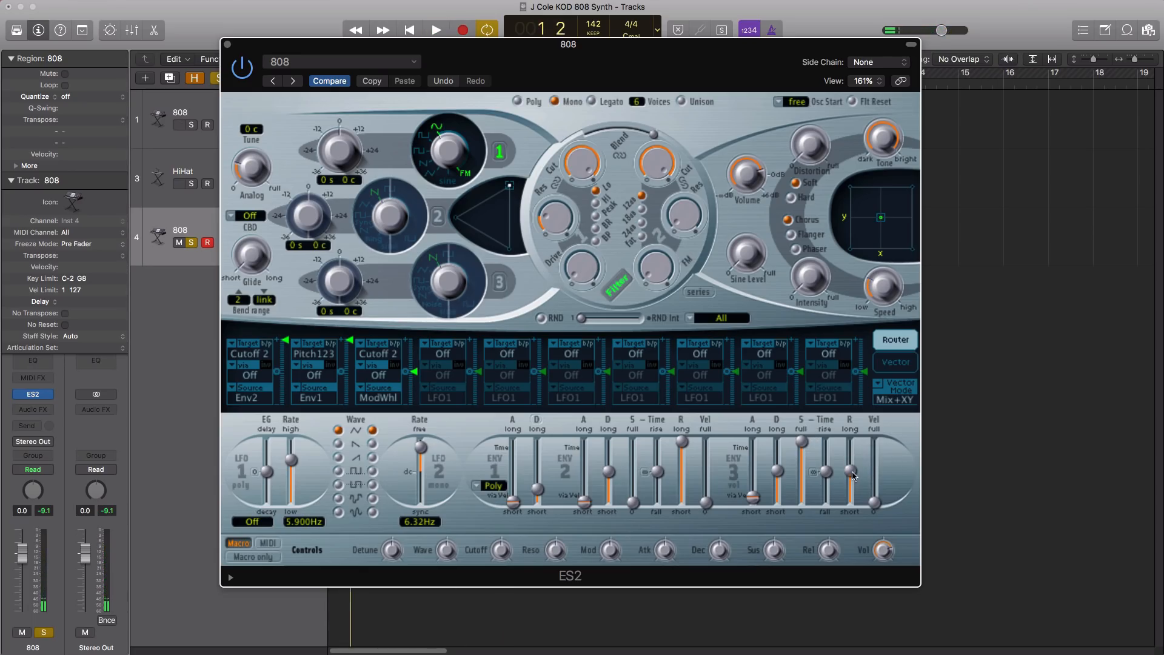
pyautogui.press('space')
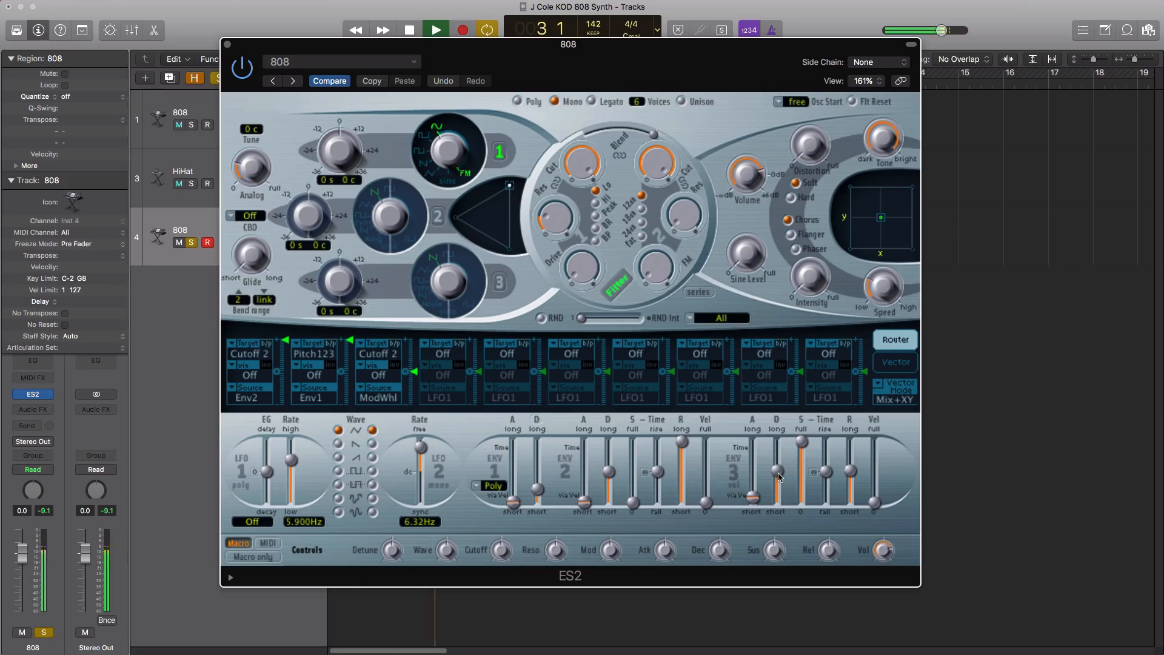
pyautogui.press('space')
# - Lengthen the decay of ES2's Envelope 3 to 3400 ms while auditioning the 808
pyautogui.moveTo(779, 477); pyautogui.dragTo(780, 453)
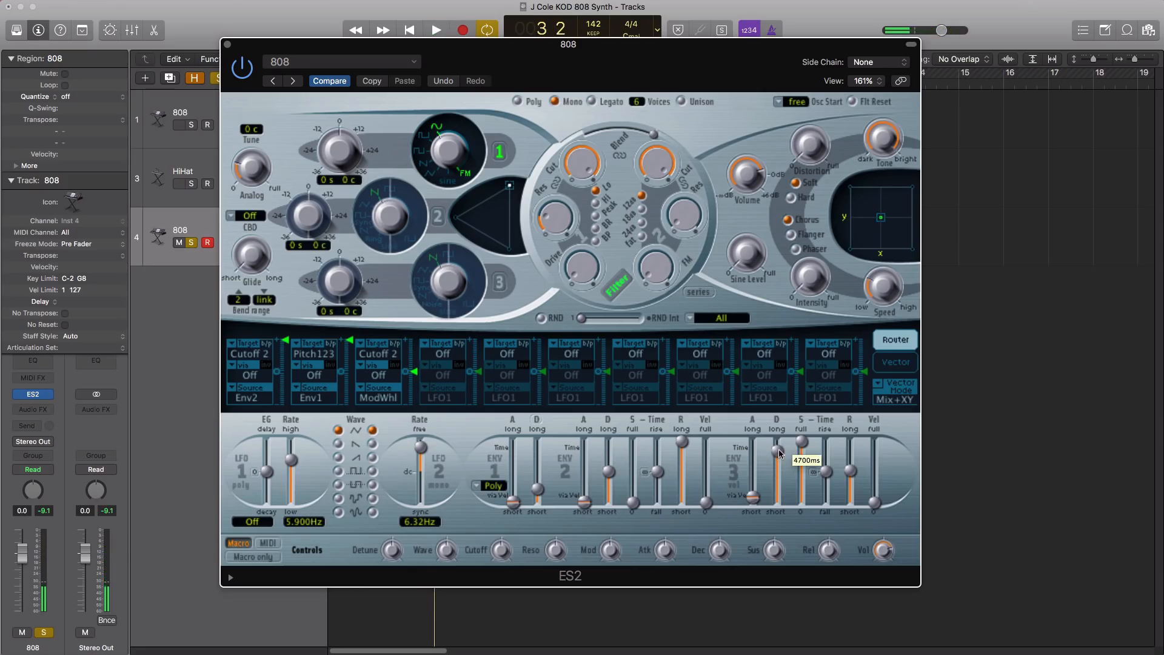
pyautogui.press('space')
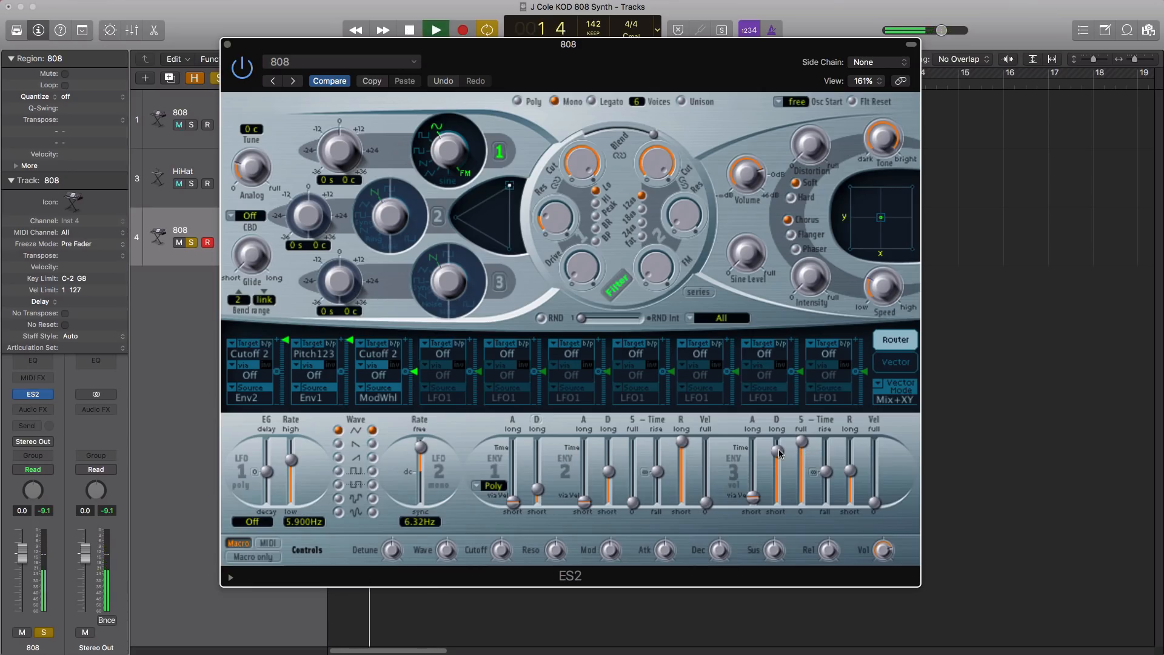
pyautogui.moveTo(778, 453); pyautogui.dragTo(779, 457)
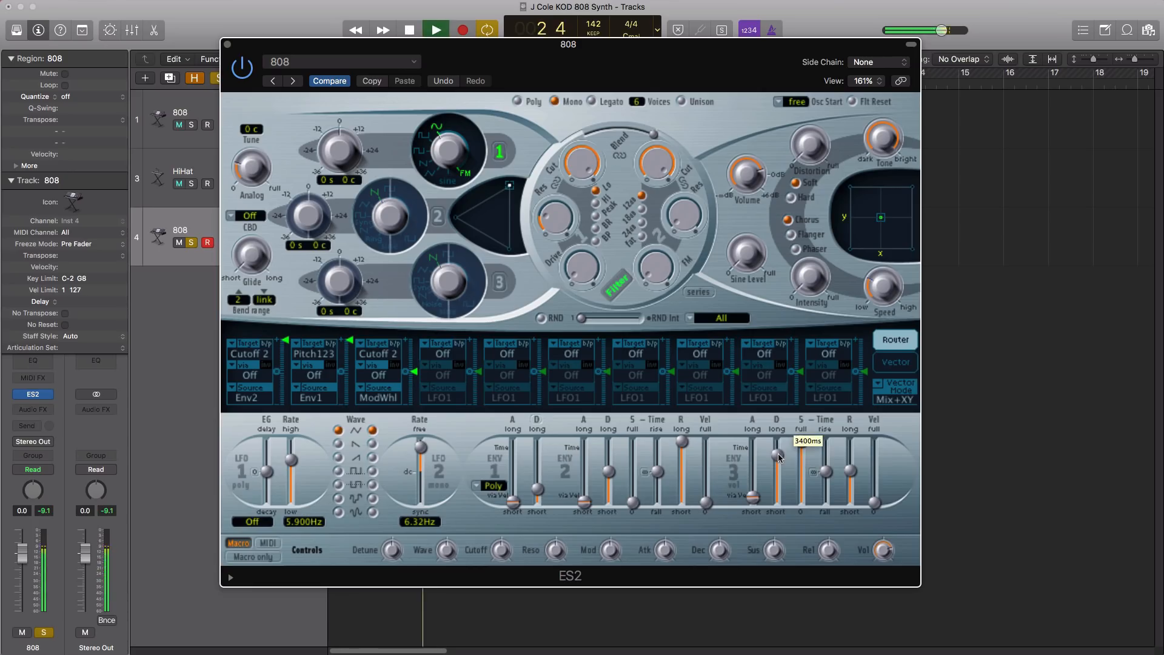
# - Fine-tune Envelope 3's release slightly shorter during playback
pyautogui.moveTo(849, 473); pyautogui.dragTo(849, 476)
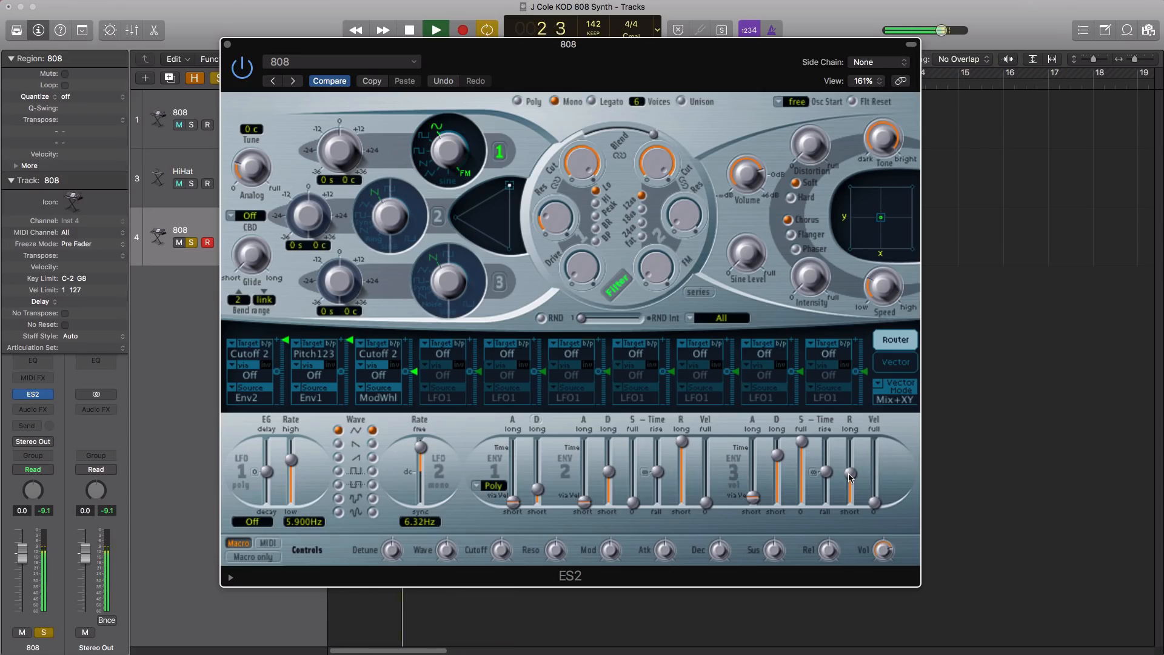
pyautogui.moveTo(849, 476); pyautogui.dragTo(851, 476)
pyautogui.press('space')
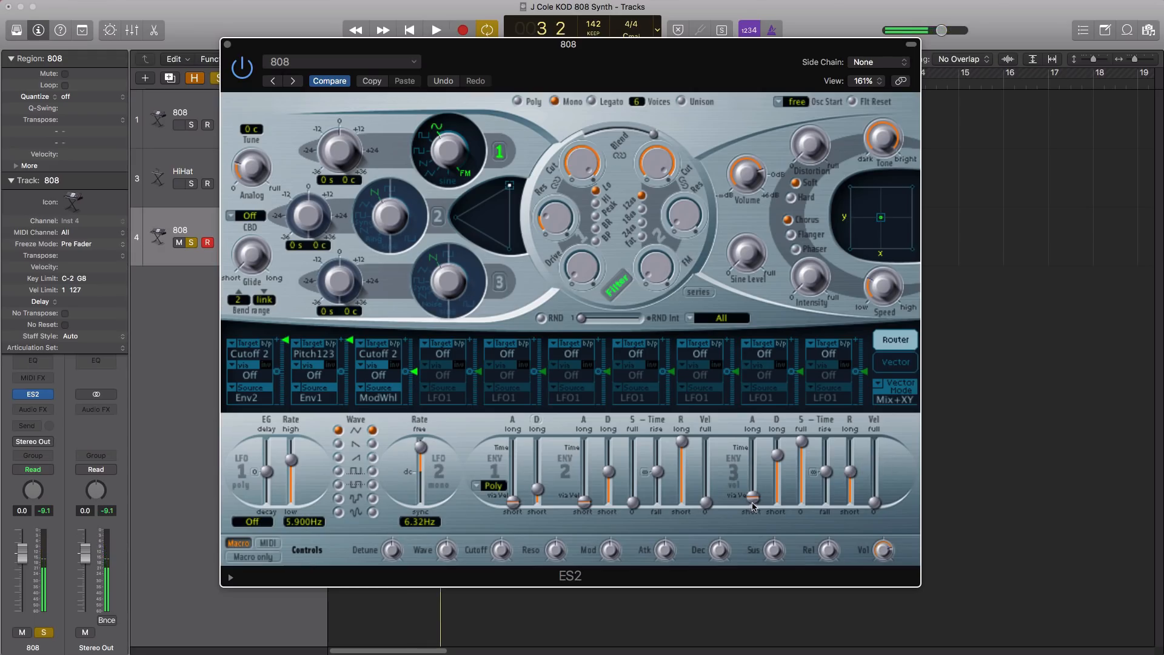
# - Check Envelope 3's attack, audition the adjusted 808 patch, and close the ES2 window
pyautogui.click(752, 499)
pyautogui.press('space')
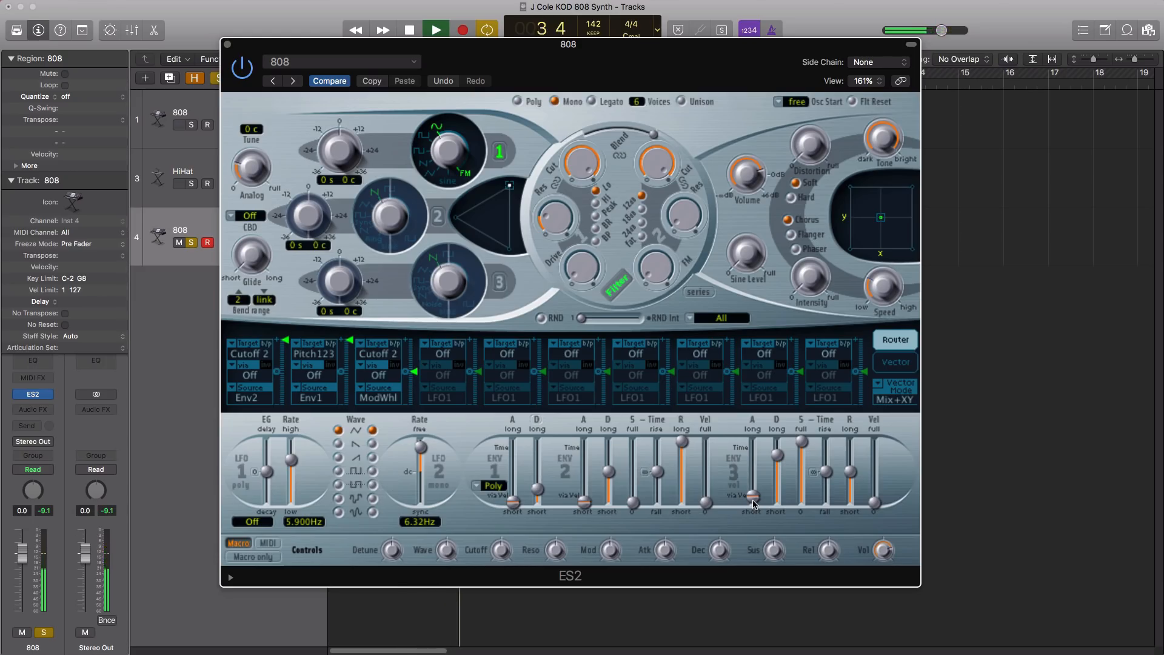
pyautogui.press('space')
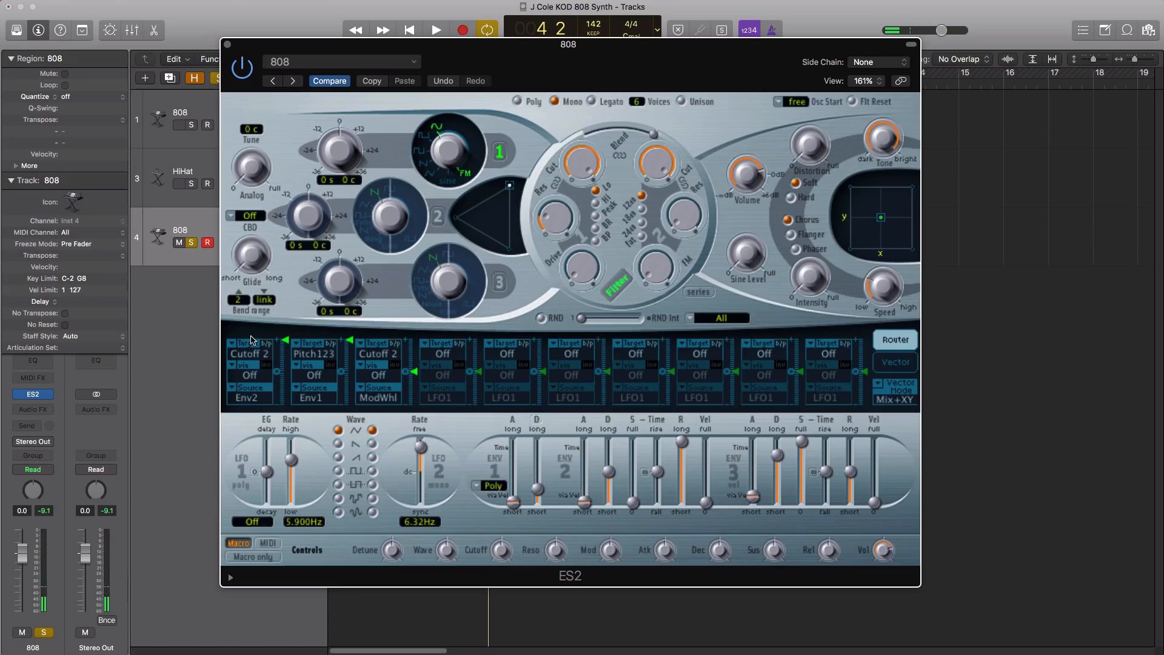
pyautogui.press('space')
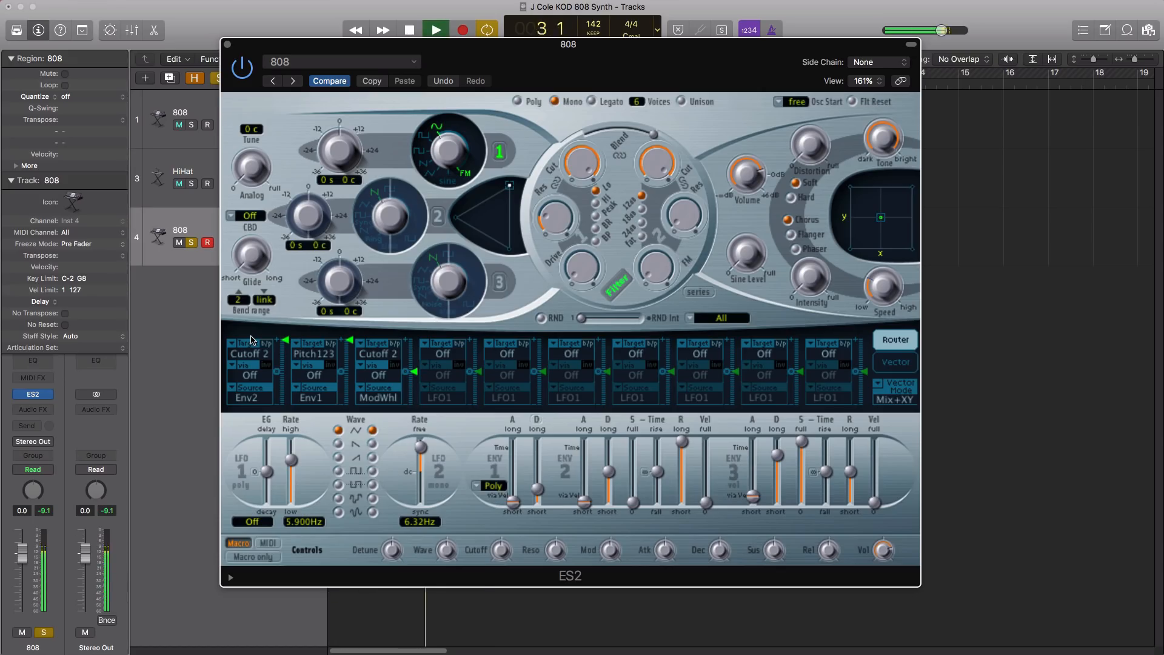
pyautogui.press('space')
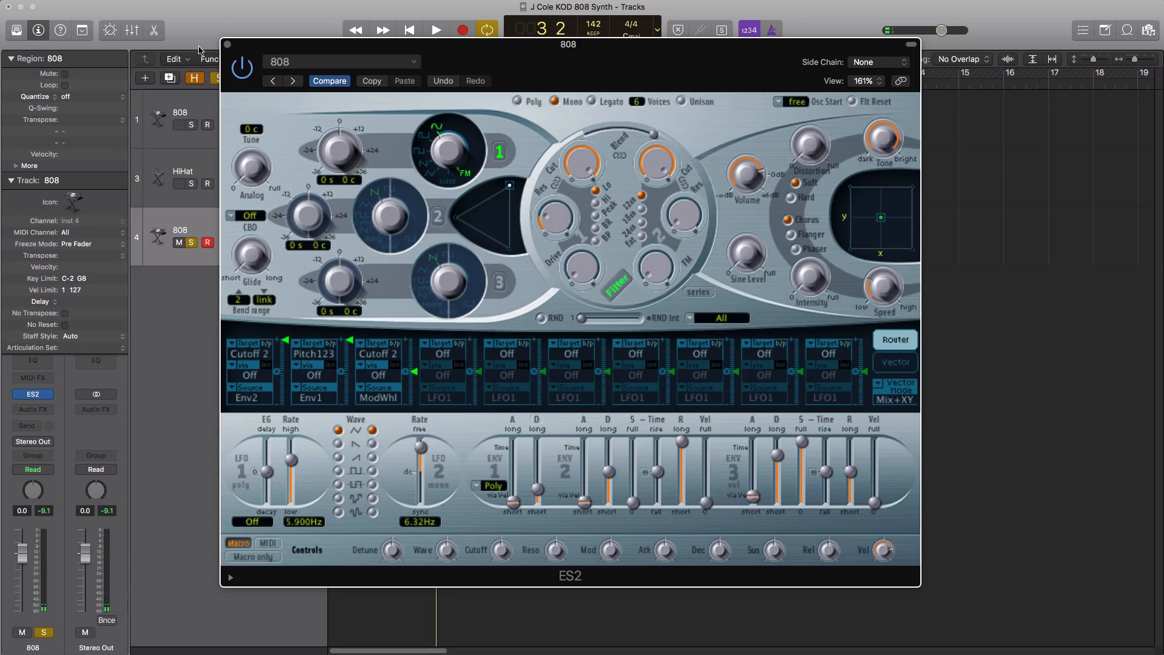
pyautogui.click(227, 45)
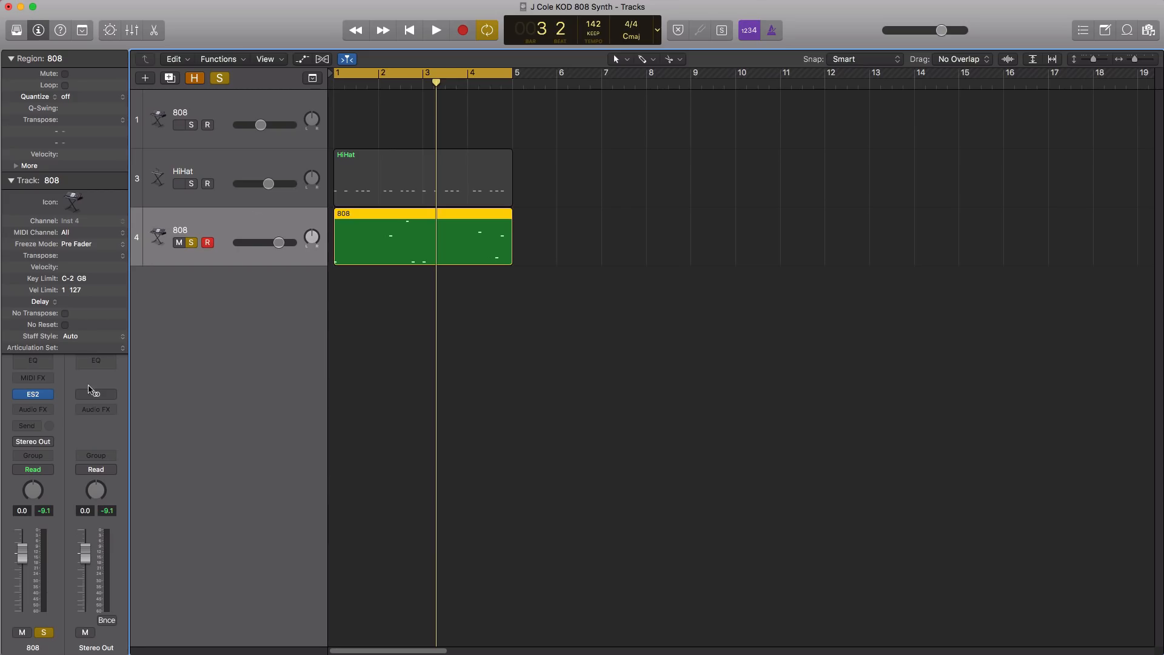
# - Insert the stereo Dirt distortion effect on the new 808 track and place its window beside the regions
pyautogui.click(45, 410)
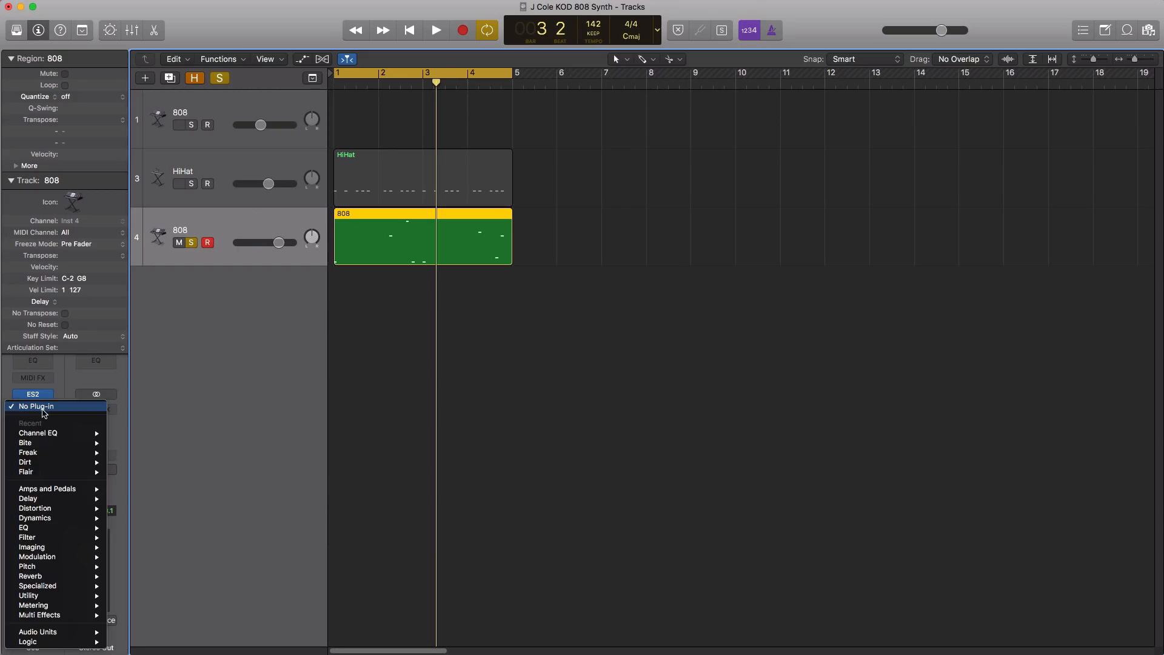
pyautogui.moveTo(64, 500)
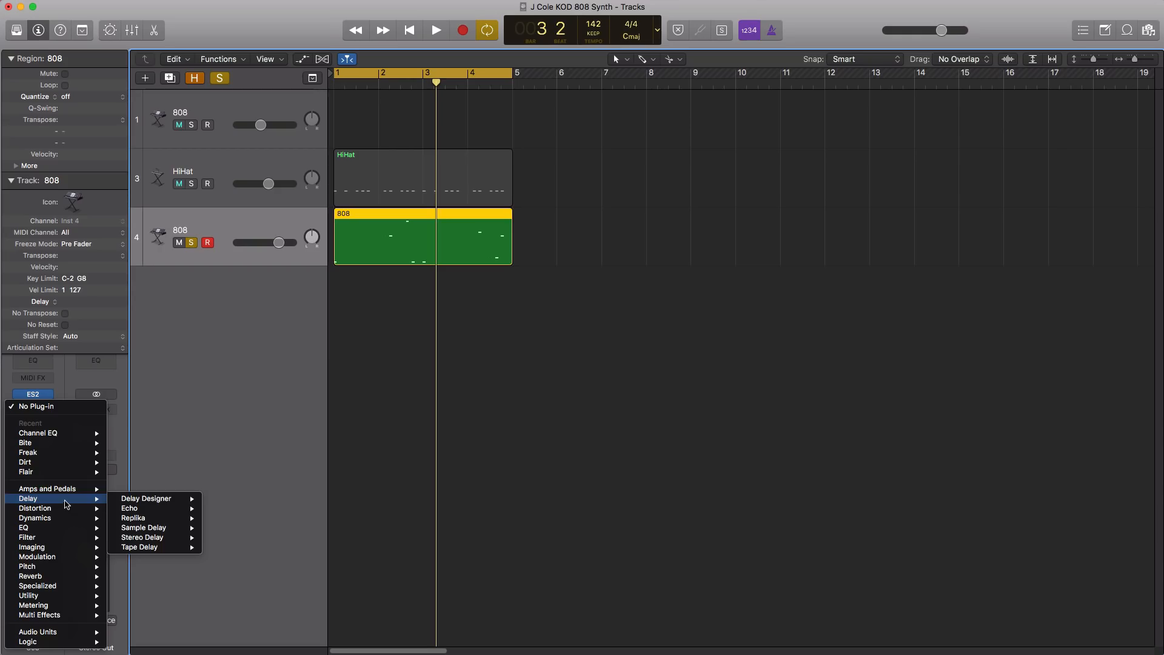
pyautogui.moveTo(64, 462)
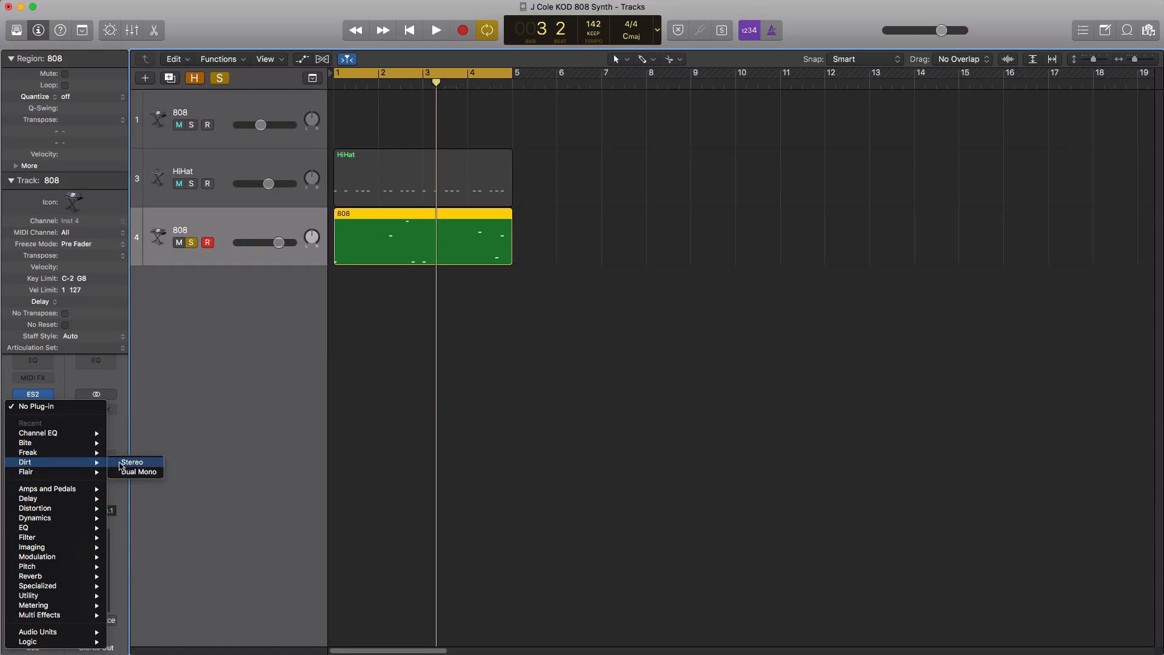
pyautogui.click(132, 462)
pyautogui.moveTo(160, 29); pyautogui.dragTo(706, 170)
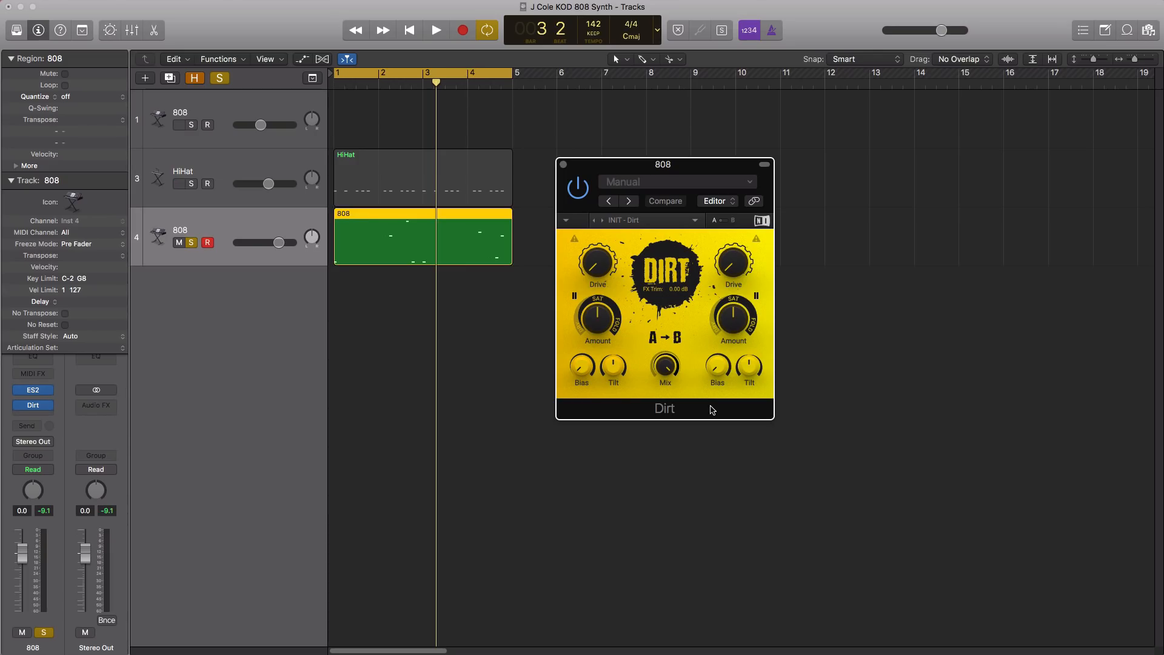
pyautogui.moveTo(671, 166); pyautogui.dragTo(641, 200)
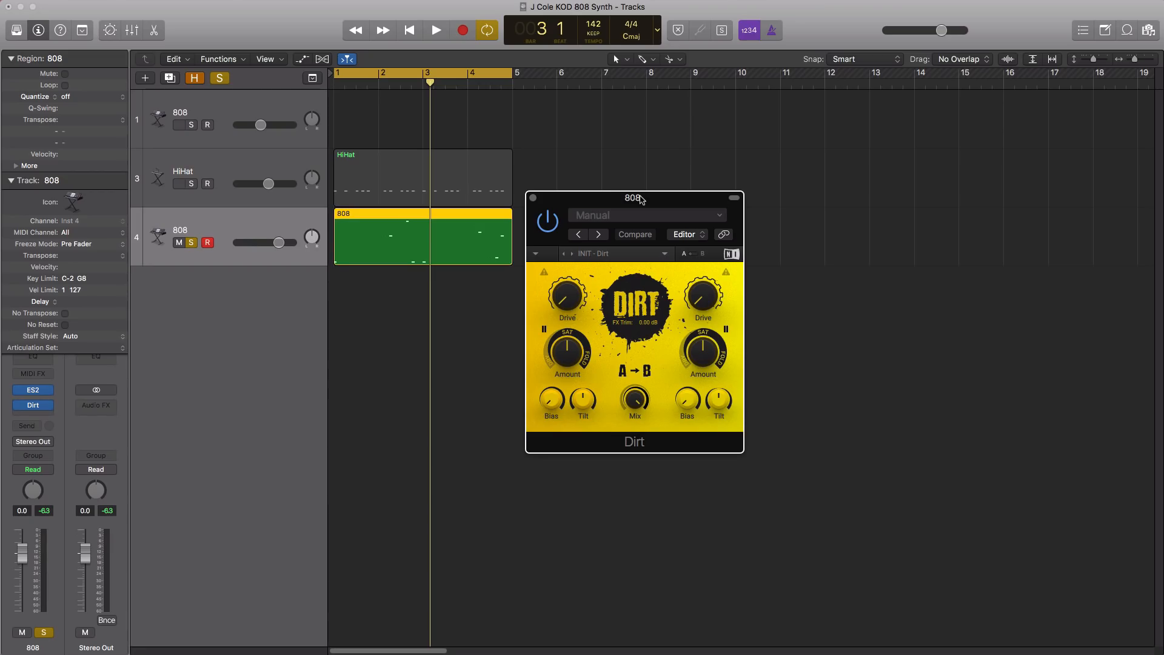
# - Turn on the warning-triangle switch for both Dirt distortion stages and set both stages to mode III
pyautogui.click(543, 275)
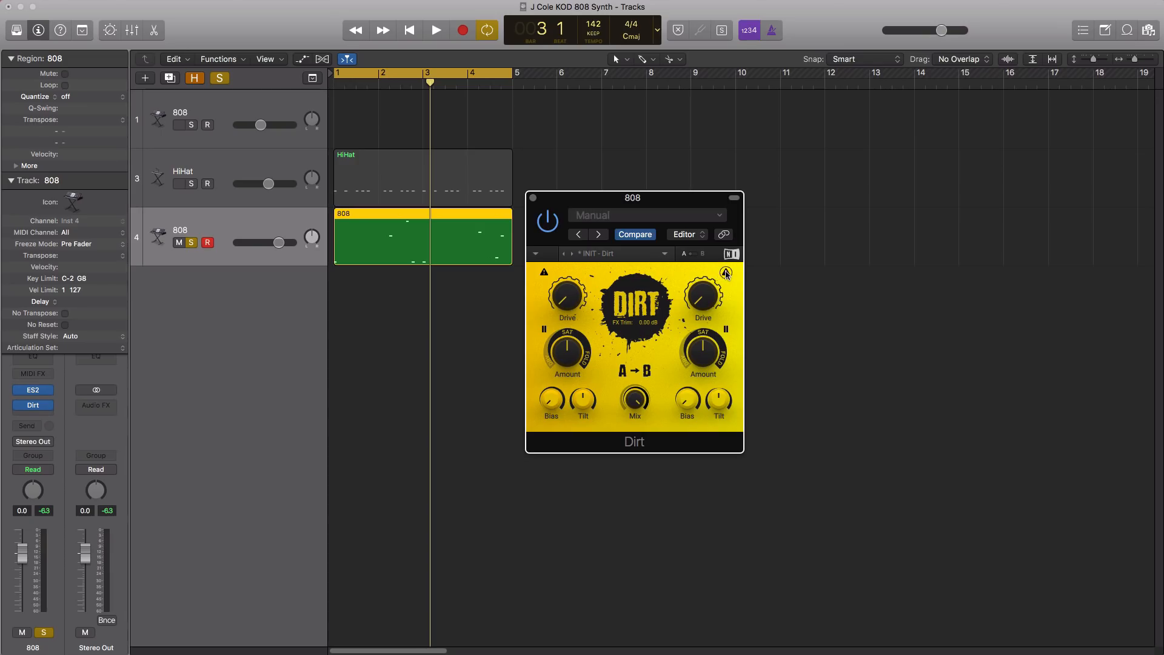
pyautogui.click(725, 331)
pyautogui.click(543, 329)
# - Raise Dirt's first-stage Drive to about its midpoint and second-stage Drive to 54.5 % while auditioning the 808
pyautogui.press('space')
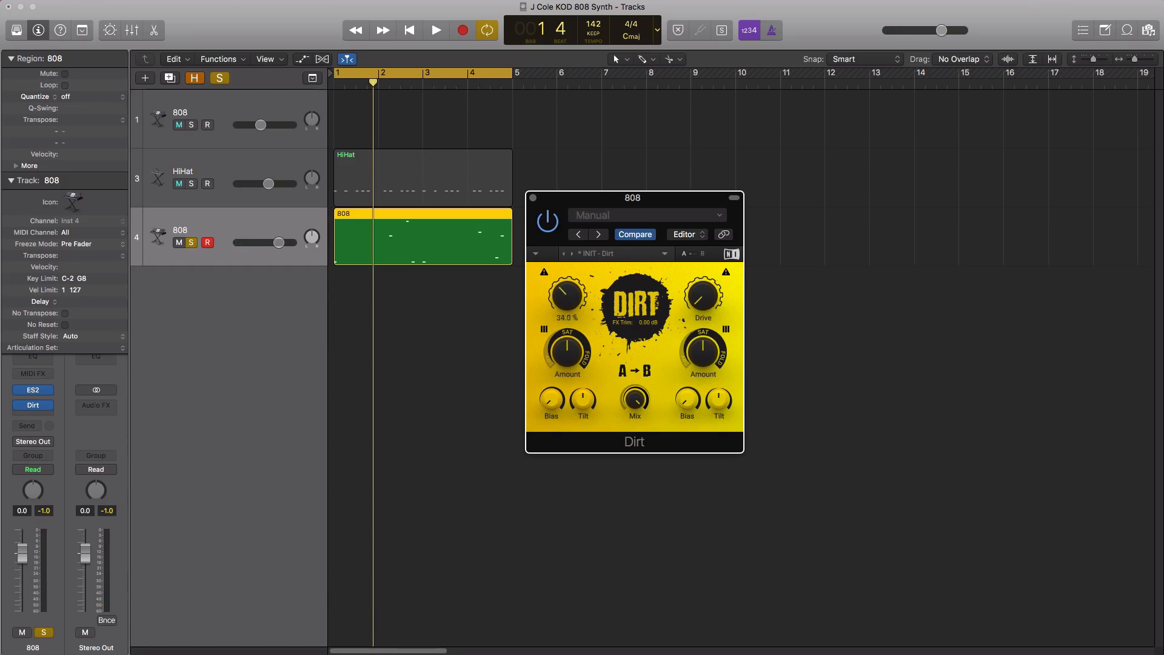
pyautogui.press('space')
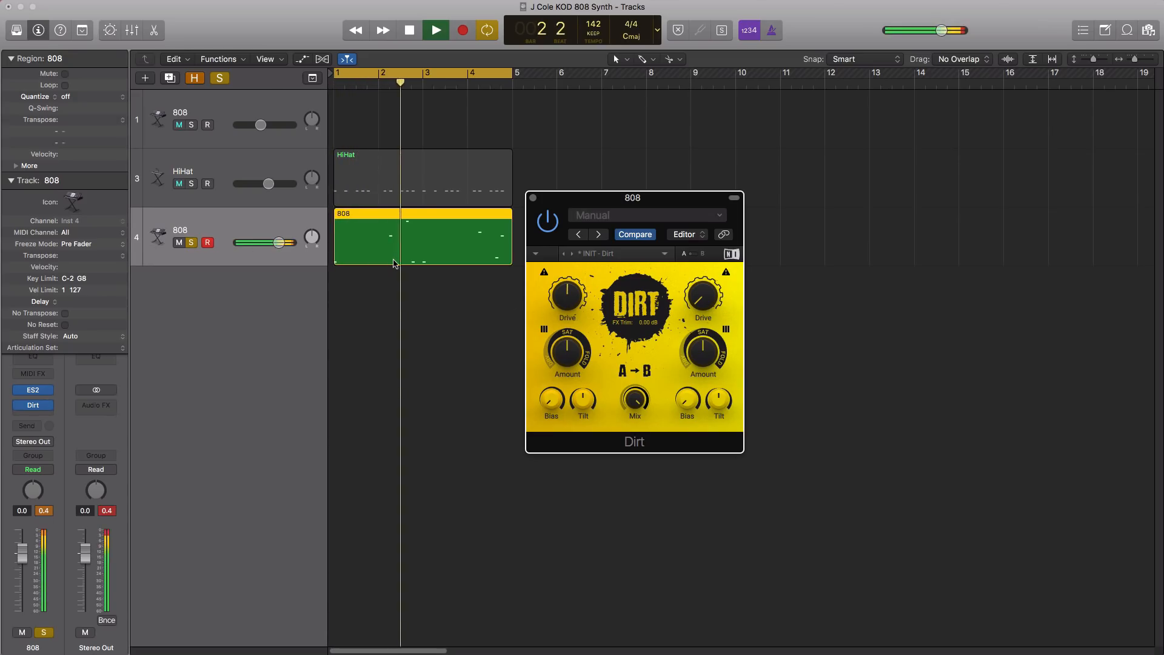
pyautogui.press('space')
pyautogui.moveTo(716, 286)
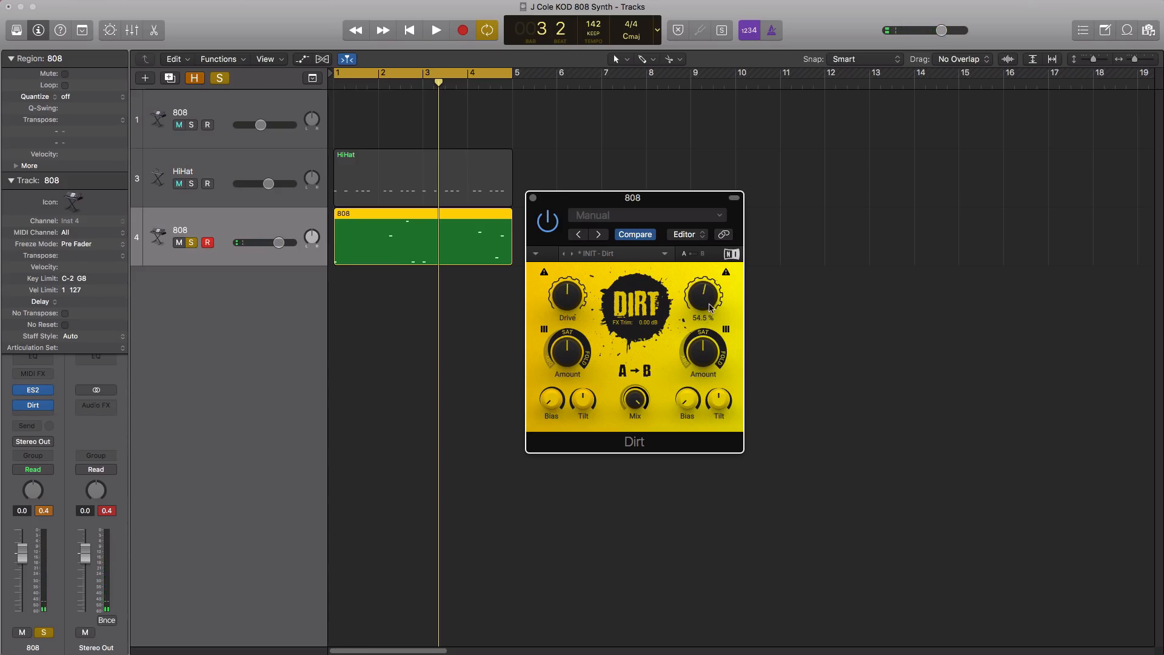
pyautogui.press('space')
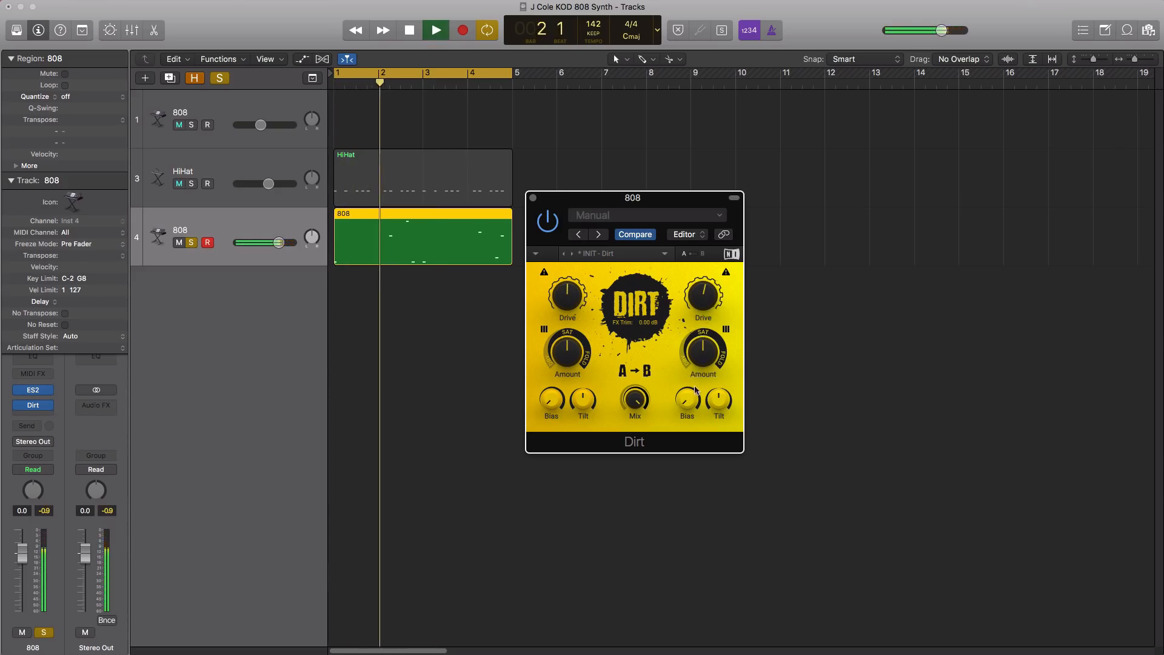
pyautogui.press('space')
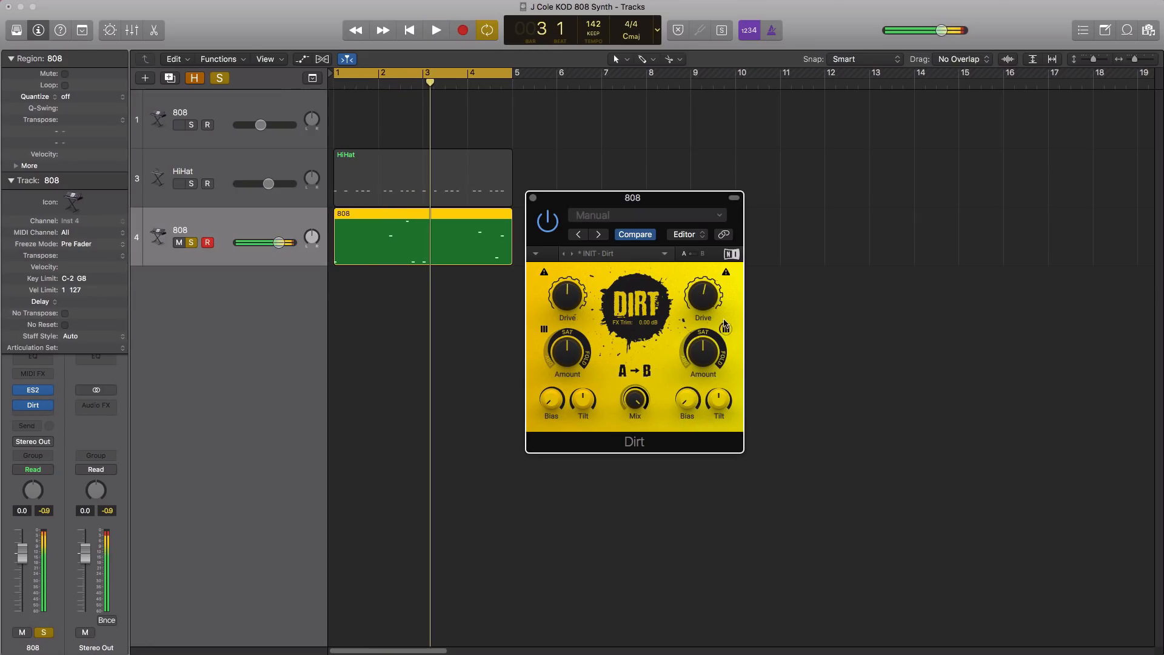
# - Raise Dirt's second-stage Amount to near its maximum while auditioning the 808
pyautogui.moveTo(697, 368)
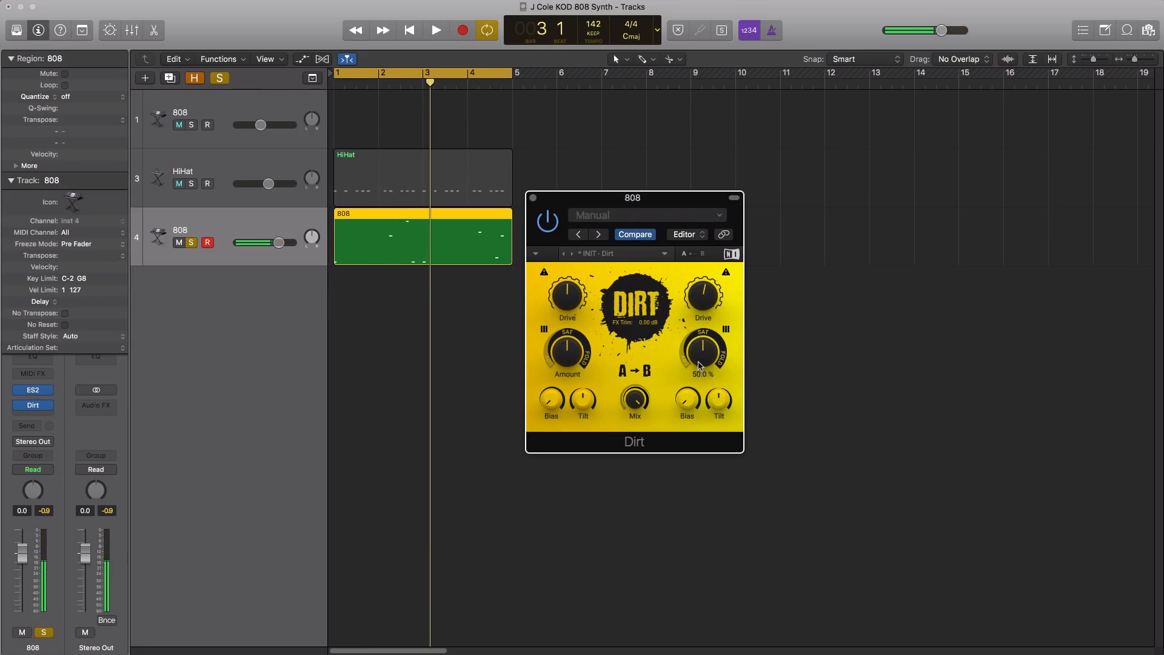
pyautogui.moveTo(699, 366); pyautogui.dragTo(699, 335)
pyautogui.press('space')
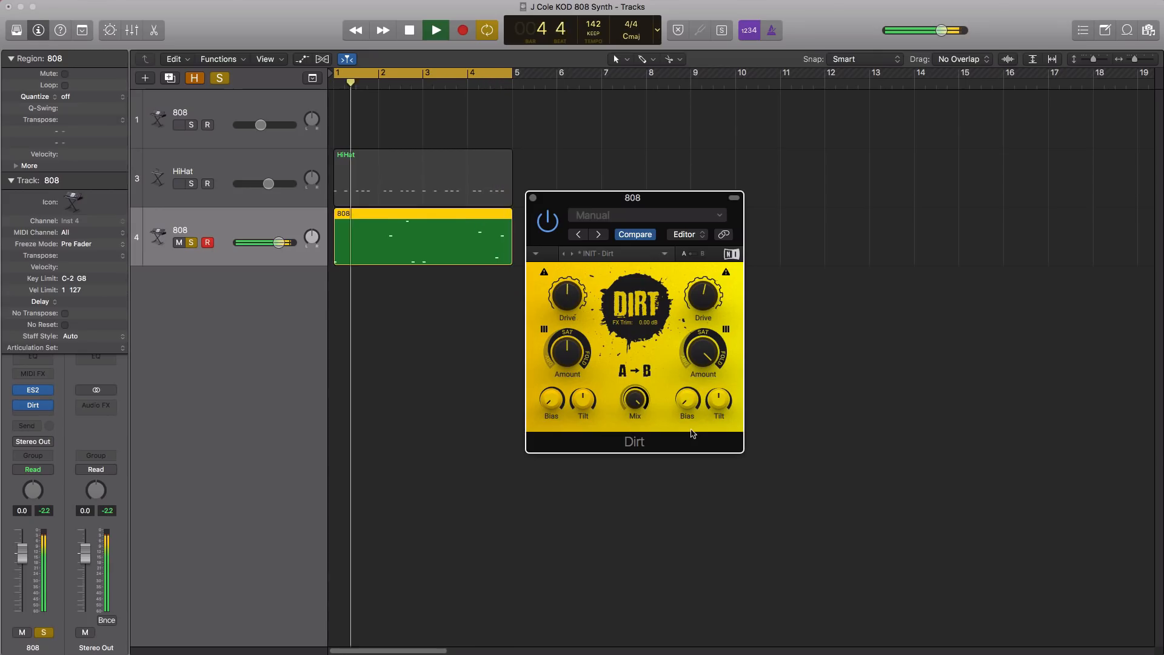
pyautogui.press('space')
# - Try Dirt's first-stage Amount at 0.0 %, then set it to 50.5 % while auditioning the 808
pyautogui.moveTo(563, 342)
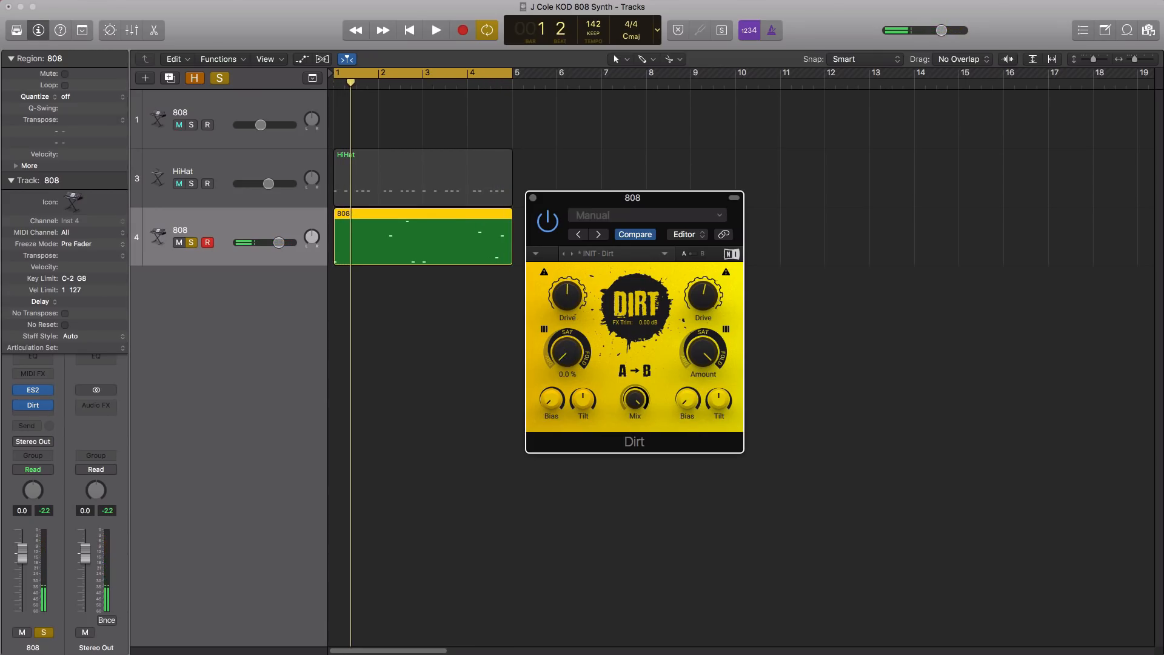
pyautogui.press('space')
pyautogui.moveTo(567, 352); pyautogui.dragTo(568, 411)
pyautogui.press('space')
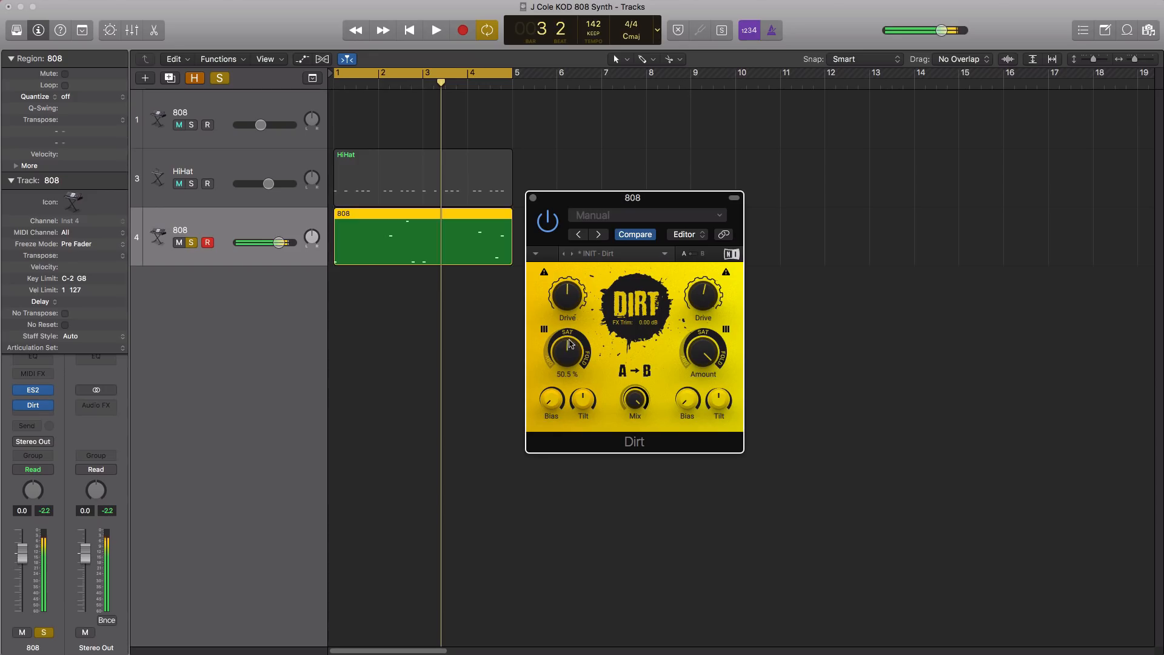
pyautogui.press('space')
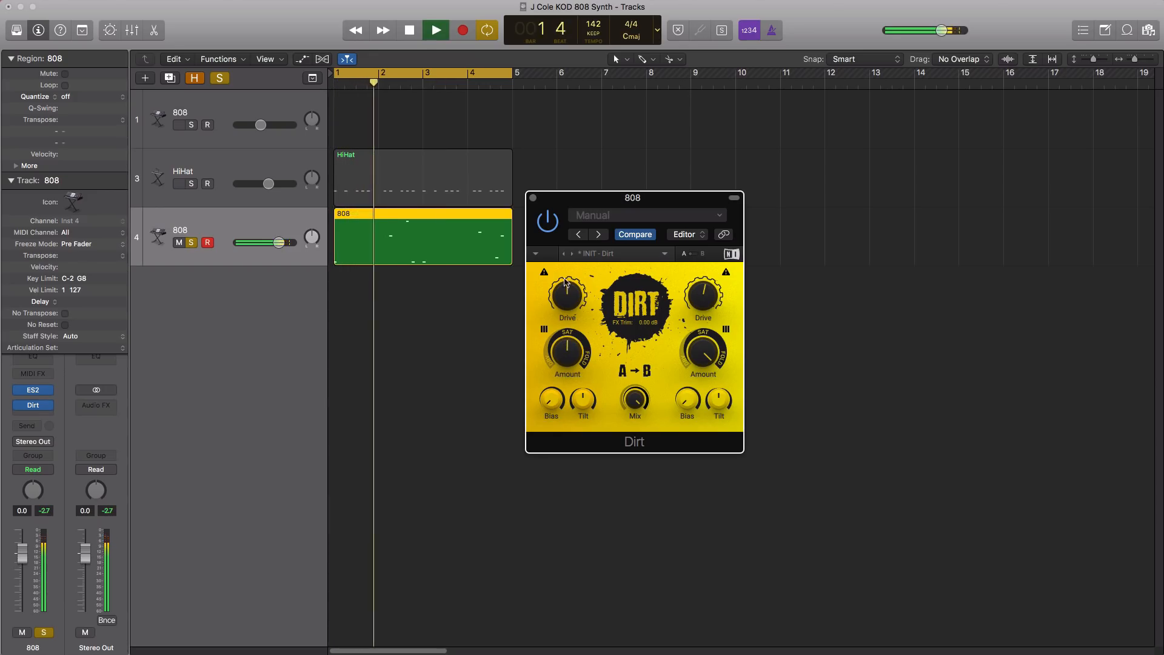
# - Check Dirt's first-stage Drive while auditioning the distorted 808, and close the Dirt window
pyautogui.moveTo(565, 295)
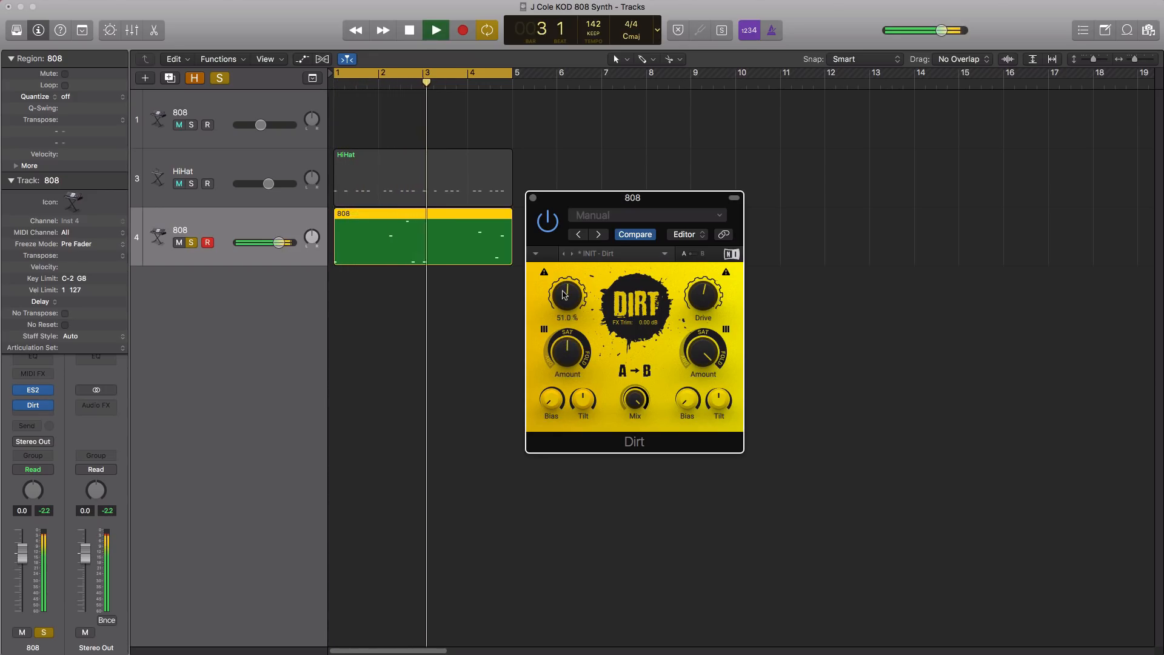
pyautogui.press('space')
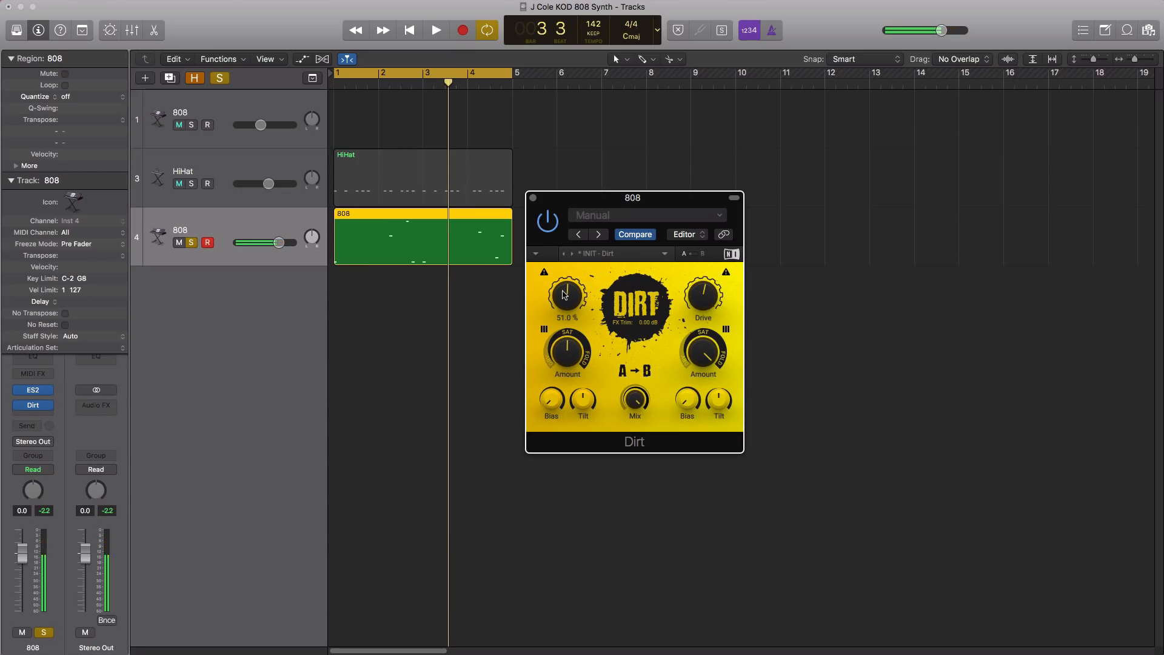
pyautogui.press('space')
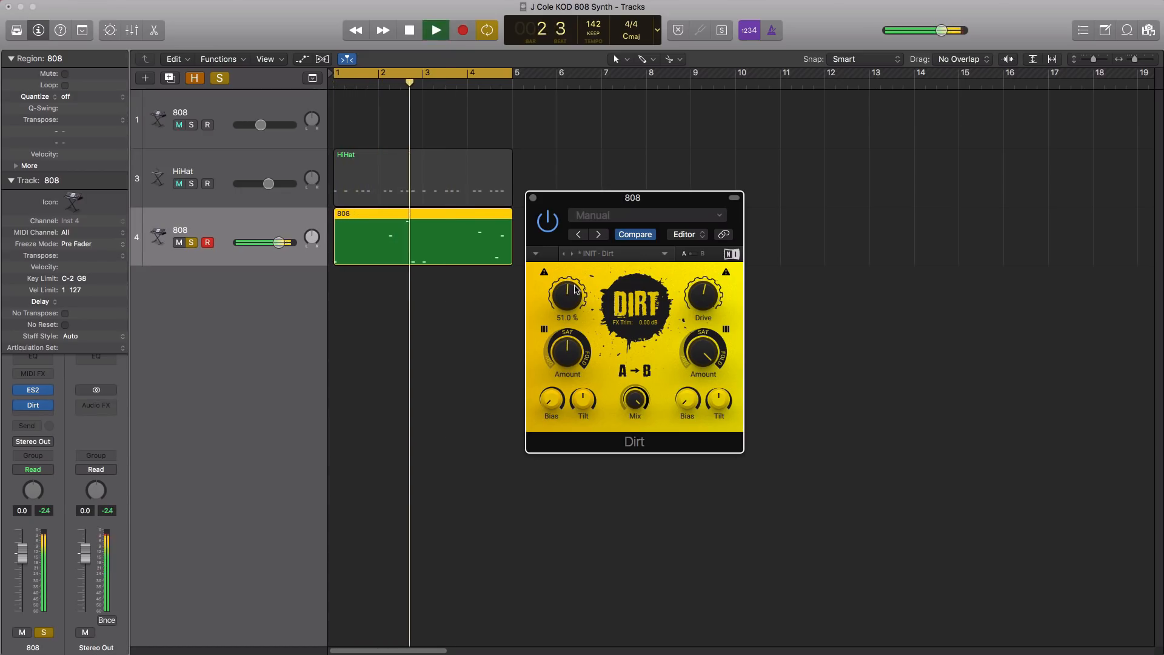
pyautogui.press('space')
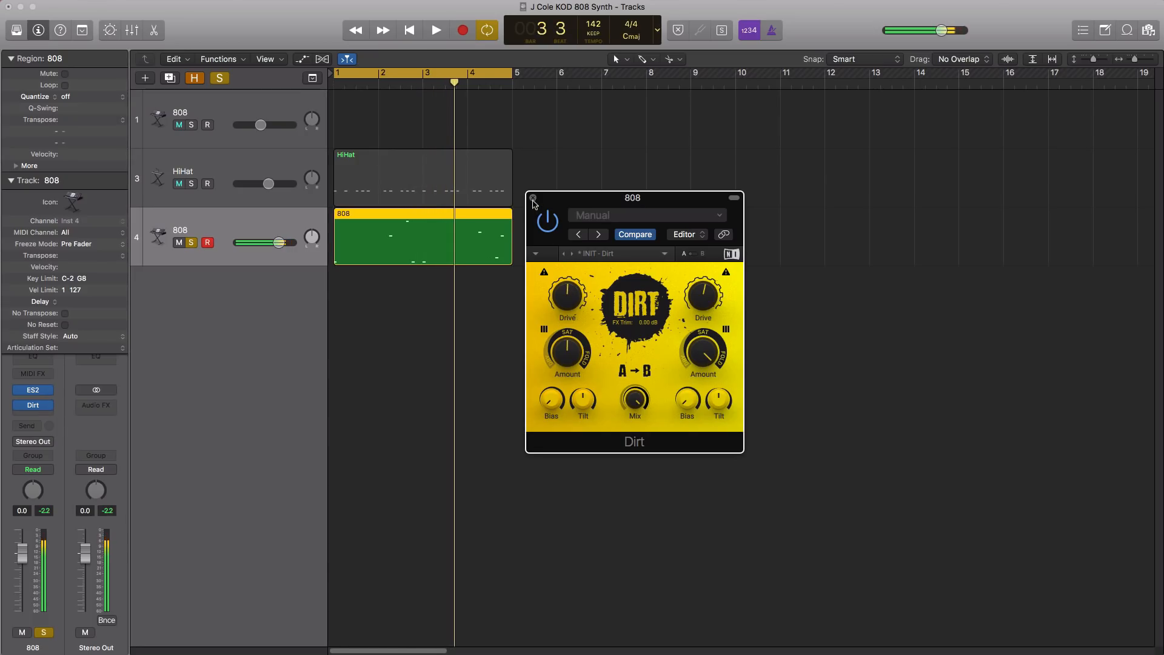
pyautogui.click(533, 198)
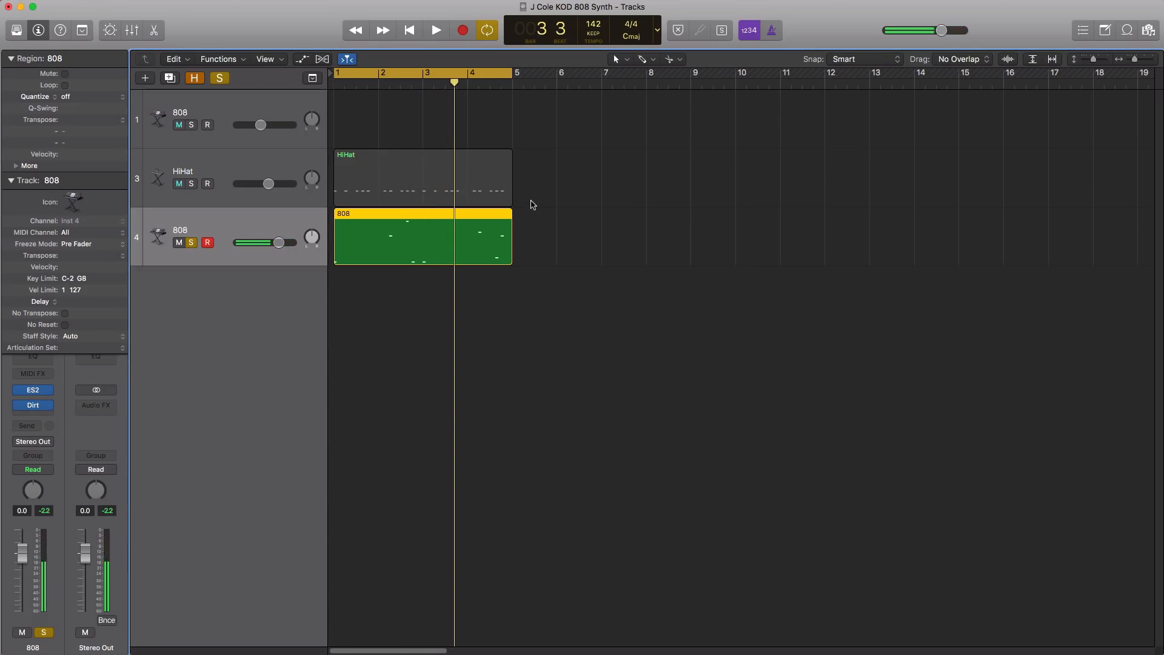
# - Add a Channel EQ after Dirt on the soloed 808 track and place its window over the arrangement
pyautogui.click(33, 415)
pyautogui.click(41, 364)
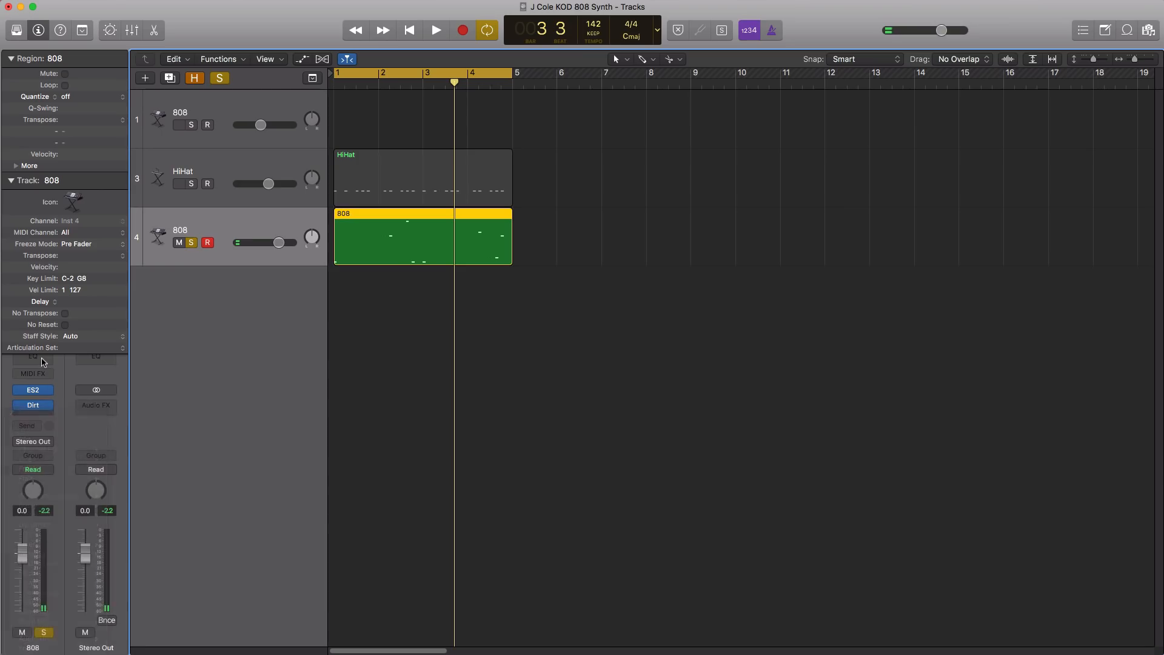
pyautogui.click(41, 362)
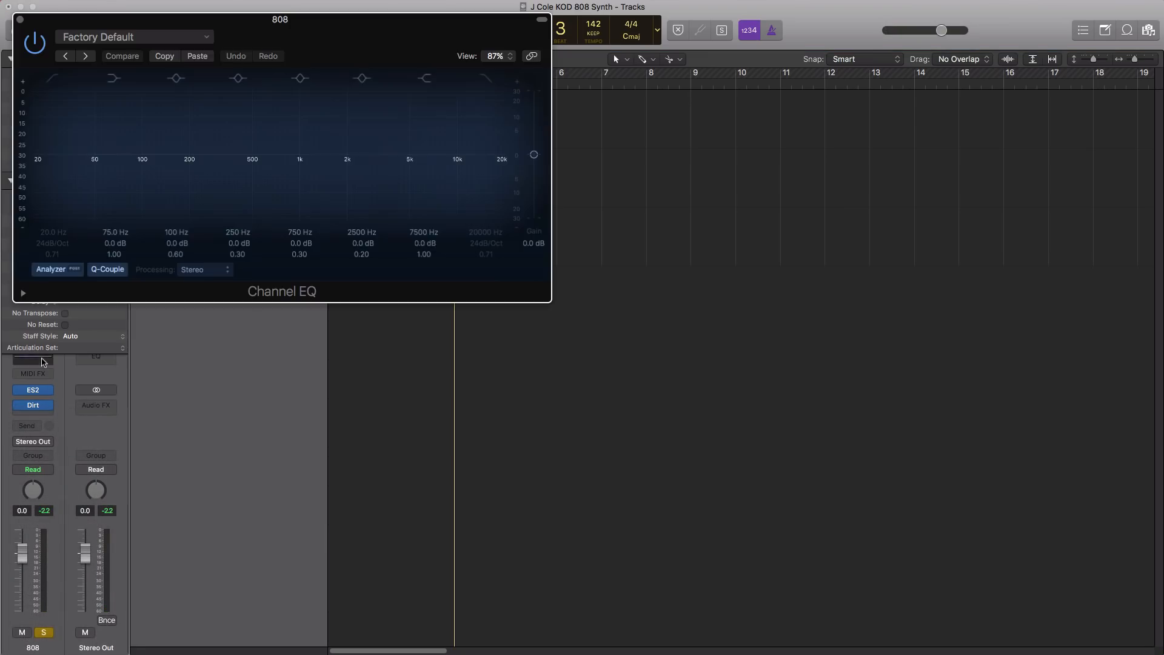
pyautogui.moveTo(339, 18); pyautogui.dragTo(680, 137)
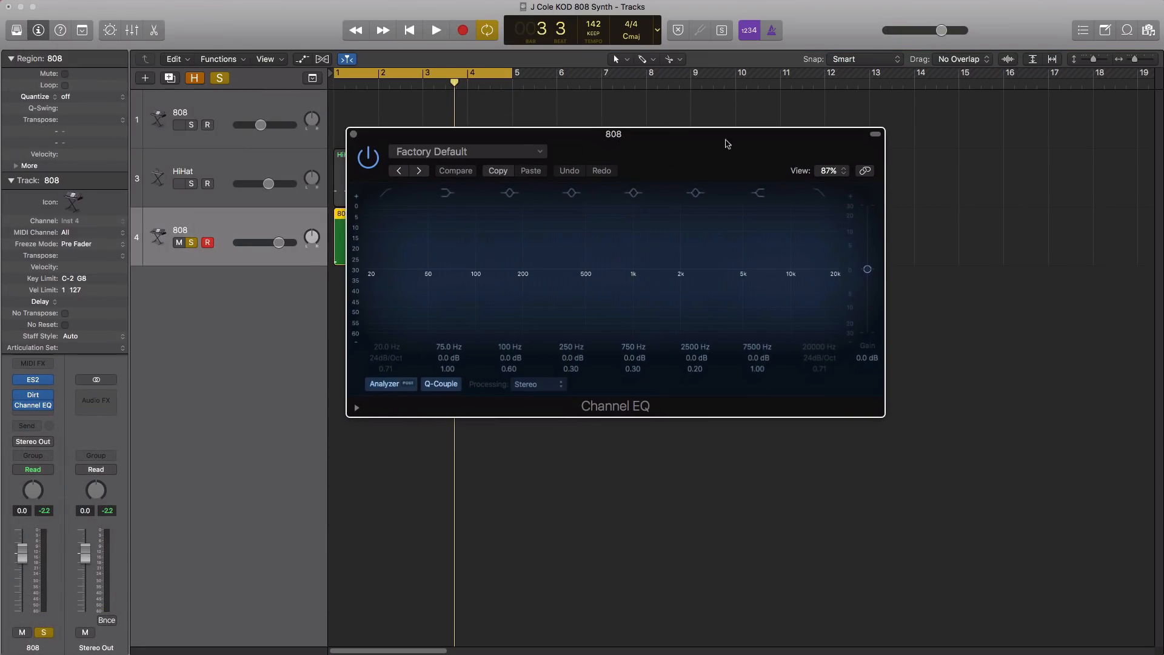
# - Turn on the Channel EQ's high-cut band and lower its frequency to just above 500 Hz while auditioning the 808
pyautogui.click(834, 282)
pyautogui.press('space')
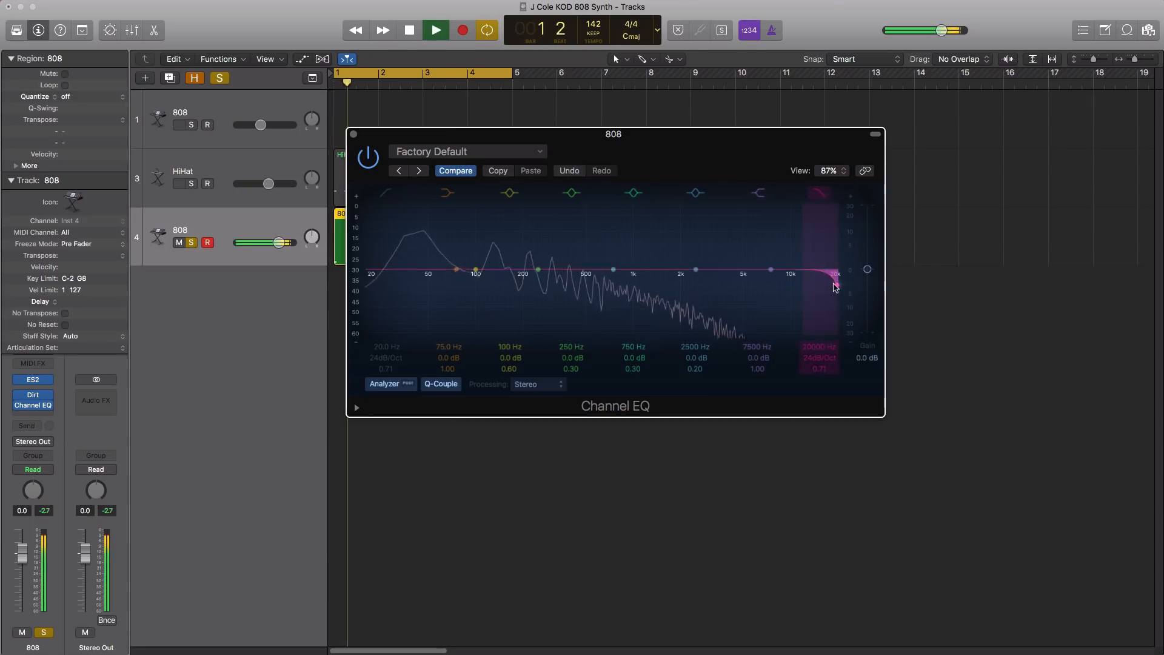
pyautogui.moveTo(834, 282); pyautogui.dragTo(666, 283)
pyautogui.moveTo(616, 287); pyautogui.dragTo(575, 289)
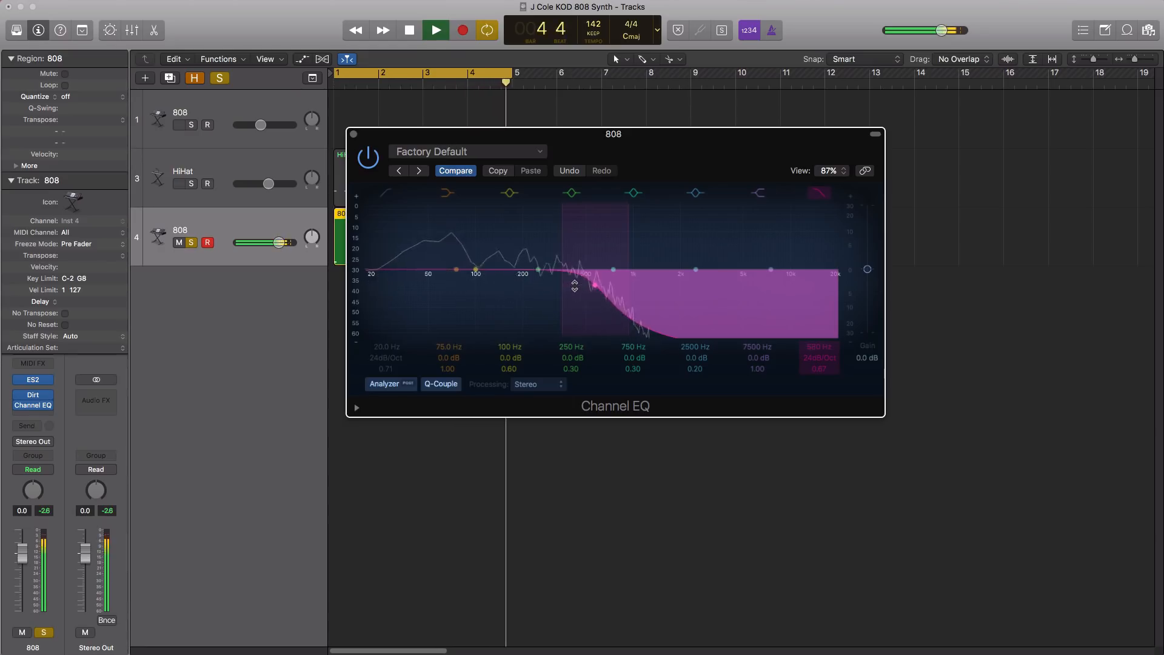
pyautogui.press('space')
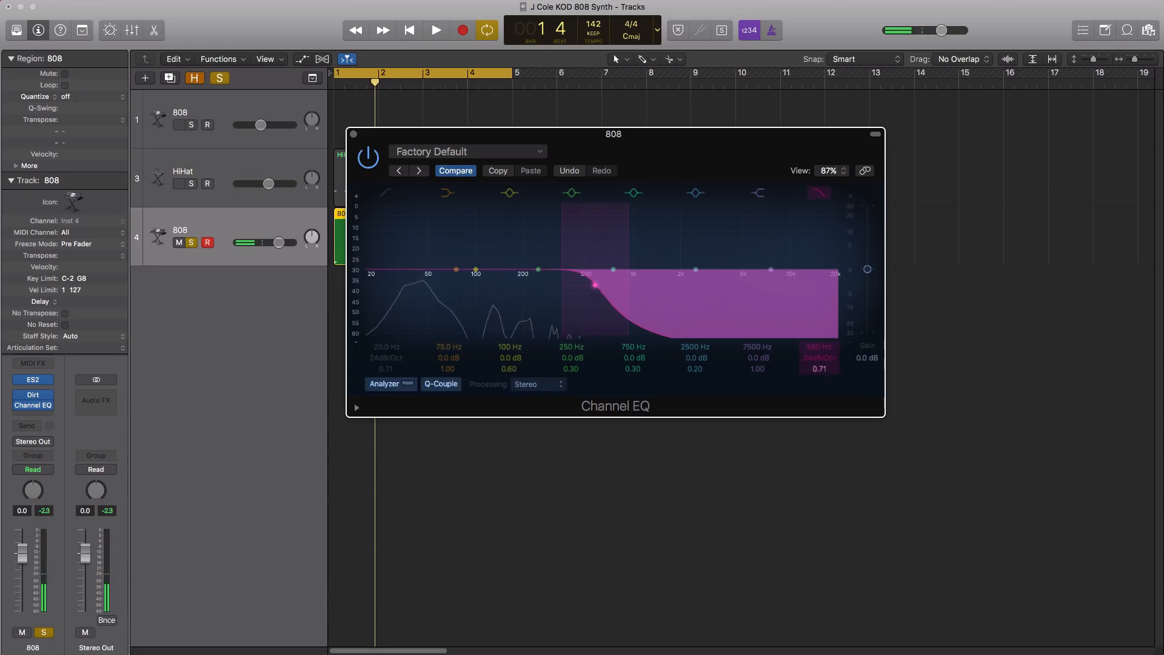
# - Fine-tune the high-cut band's Q to about 0.78 while auditioning the filtered 808
pyautogui.moveTo(819, 369); pyautogui.dragTo(819, 365)
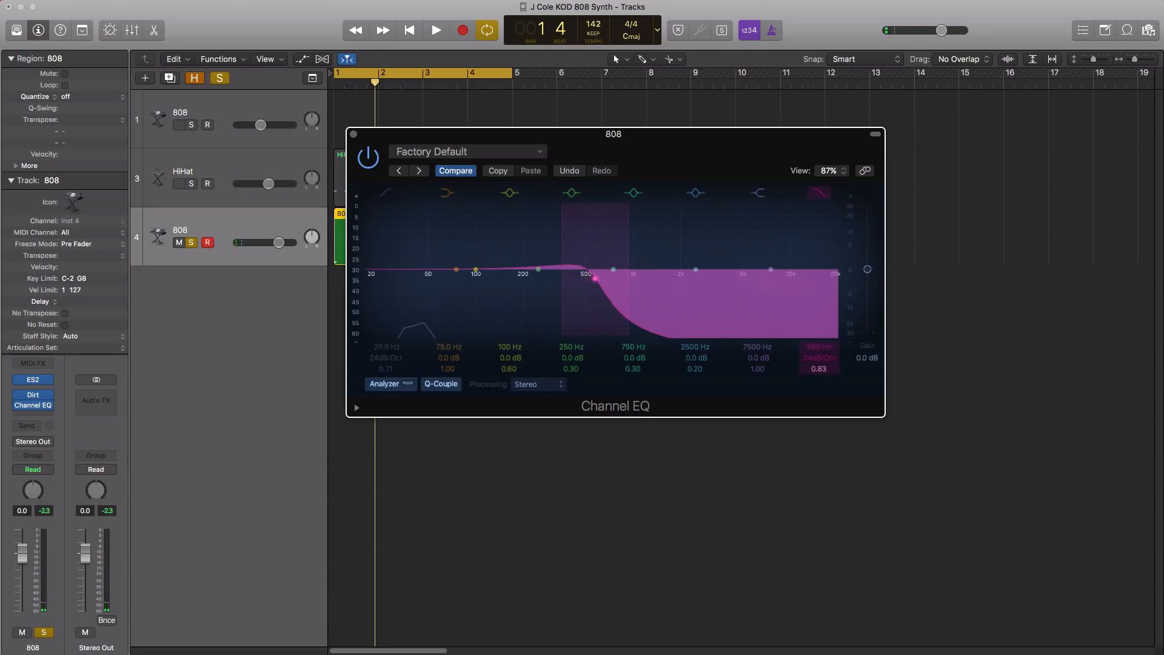
pyautogui.press('space')
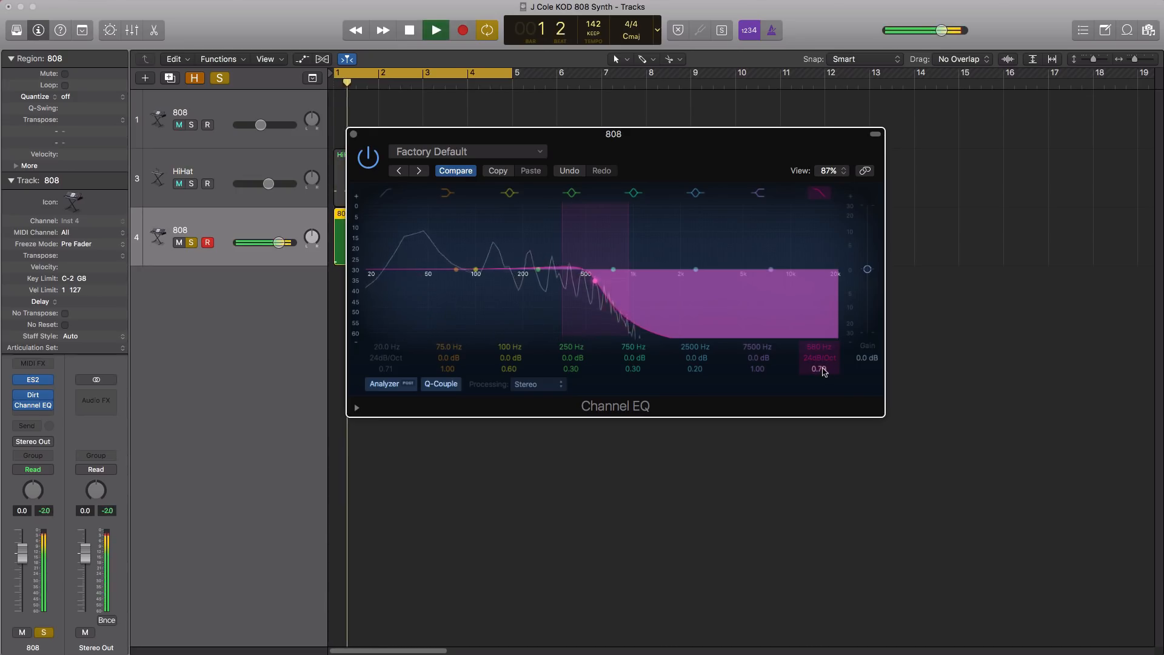
pyautogui.moveTo(818, 368); pyautogui.dragTo(819, 366)
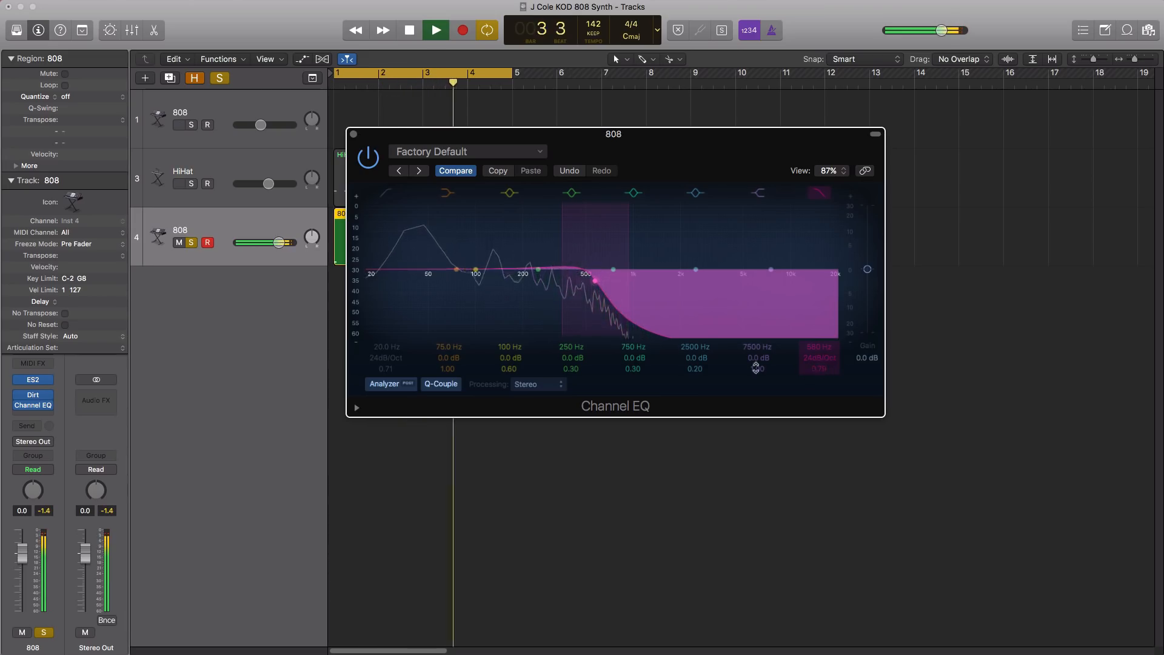
pyautogui.press('space')
# - Try the Channel EQ's low-cut band between 100 and 200 Hz while auditioning the 808, and close the EQ window
pyautogui.click(386, 193)
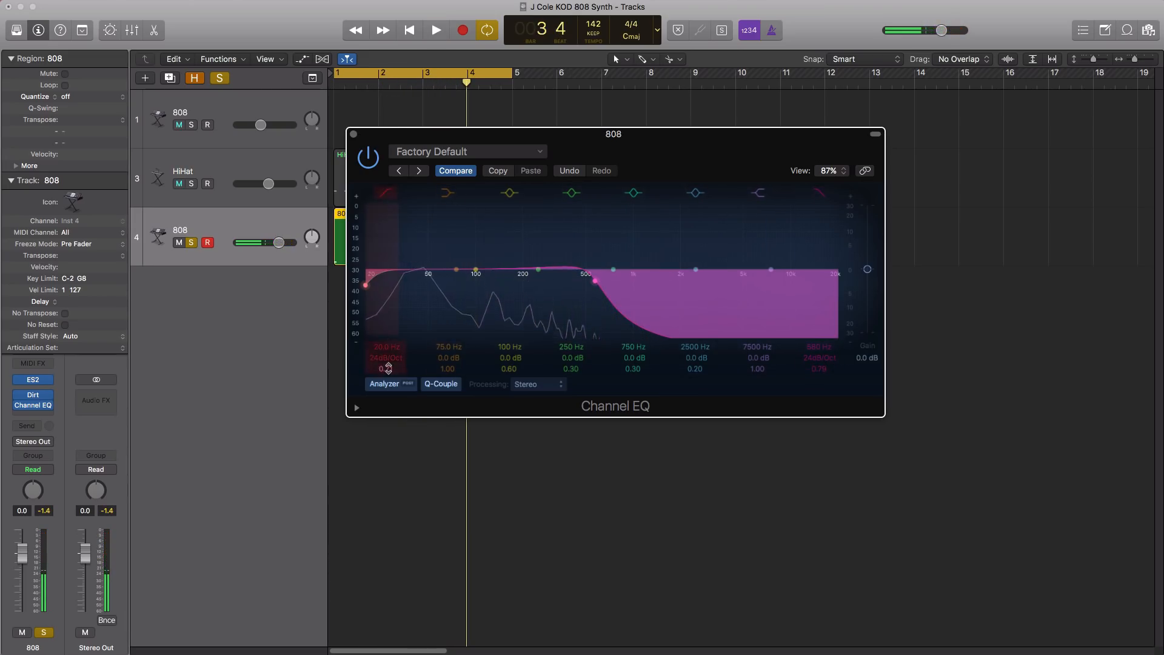
pyautogui.moveTo(387, 345); pyautogui.dragTo(386, 326)
pyautogui.press('space')
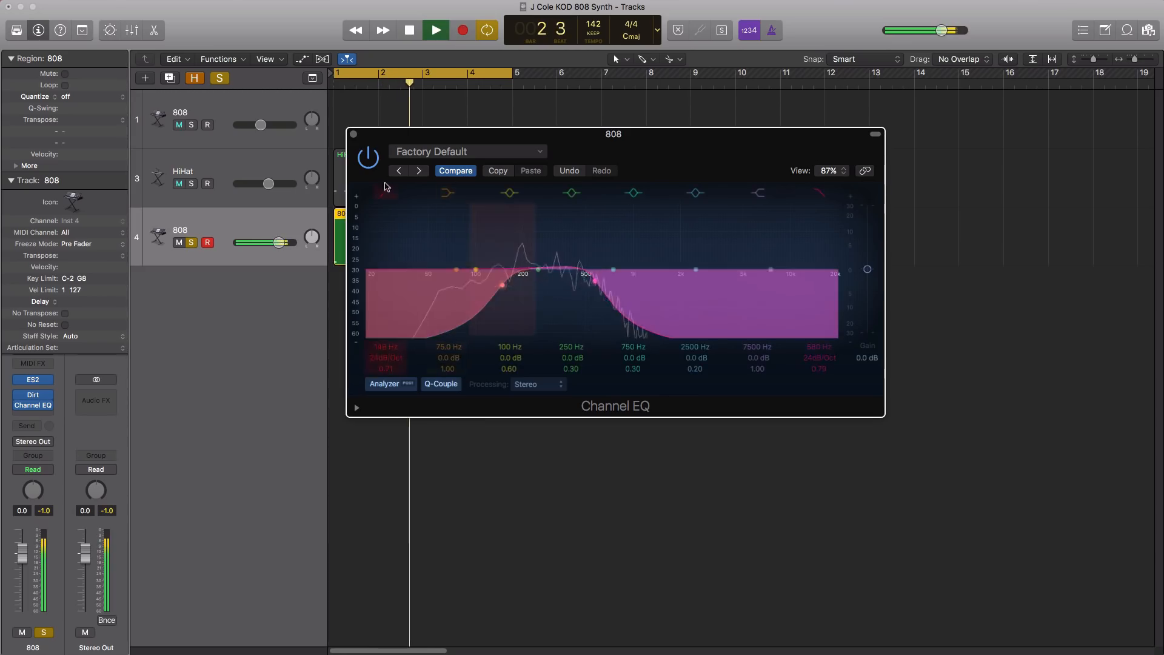
pyautogui.press('super+w')
pyautogui.press('space')
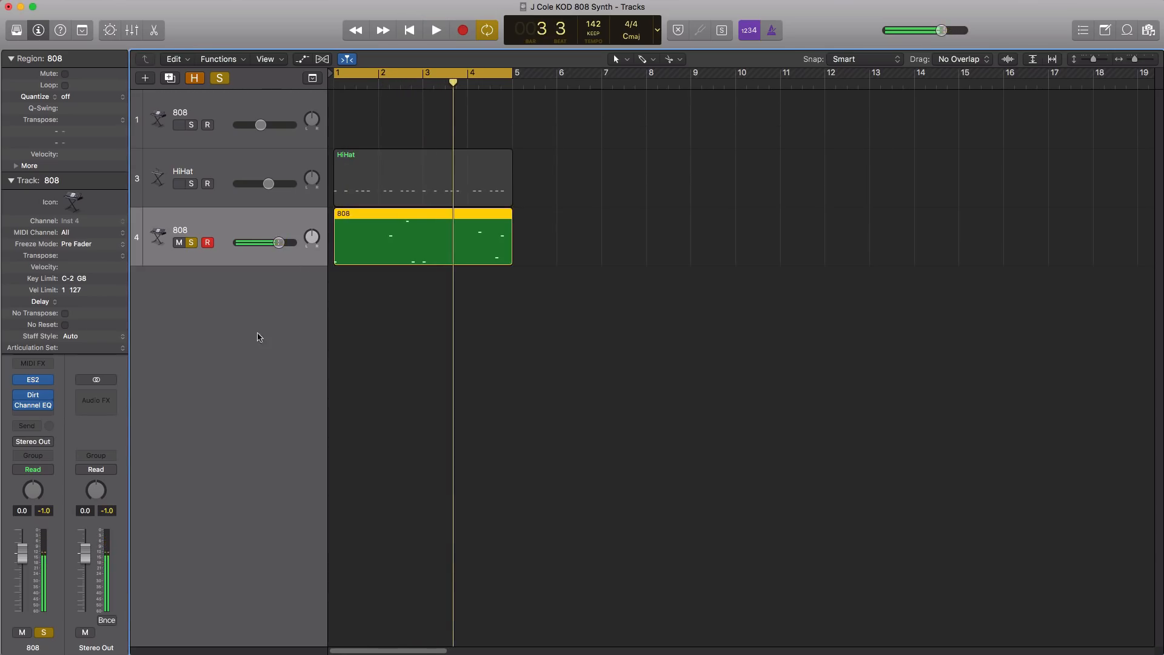
# - Lower the new 808 track's volume to -5.2 dB and audition the balance
pyautogui.moveTo(279, 242); pyautogui.dragTo(265, 245)
pyautogui.press('space')
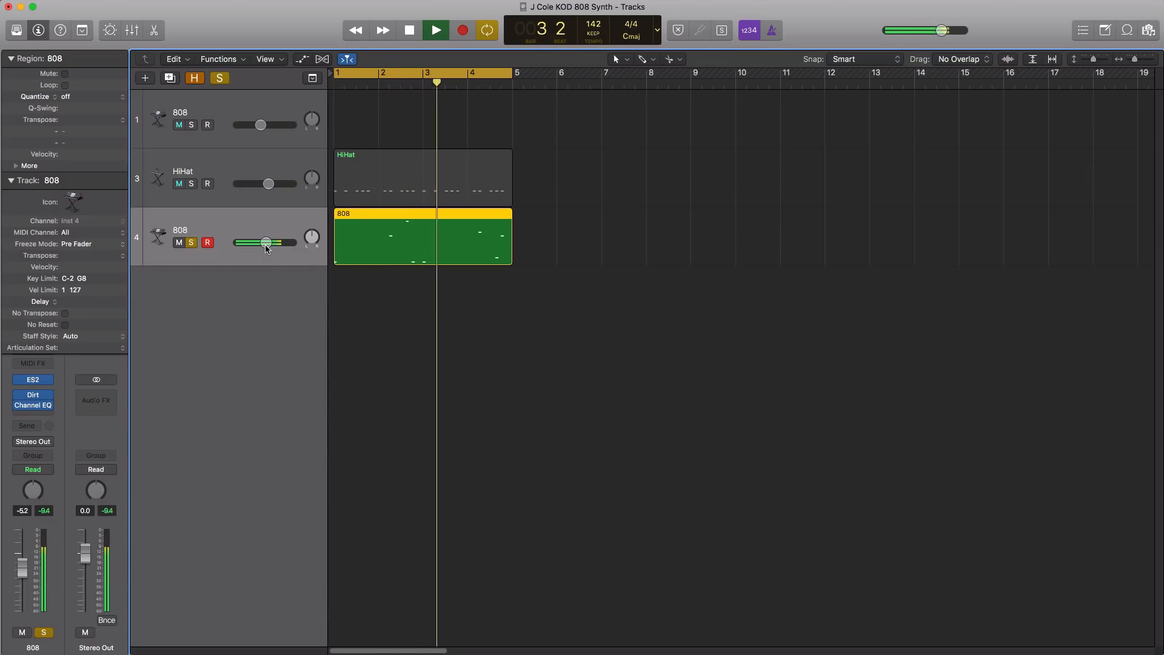
pyautogui.press('space')
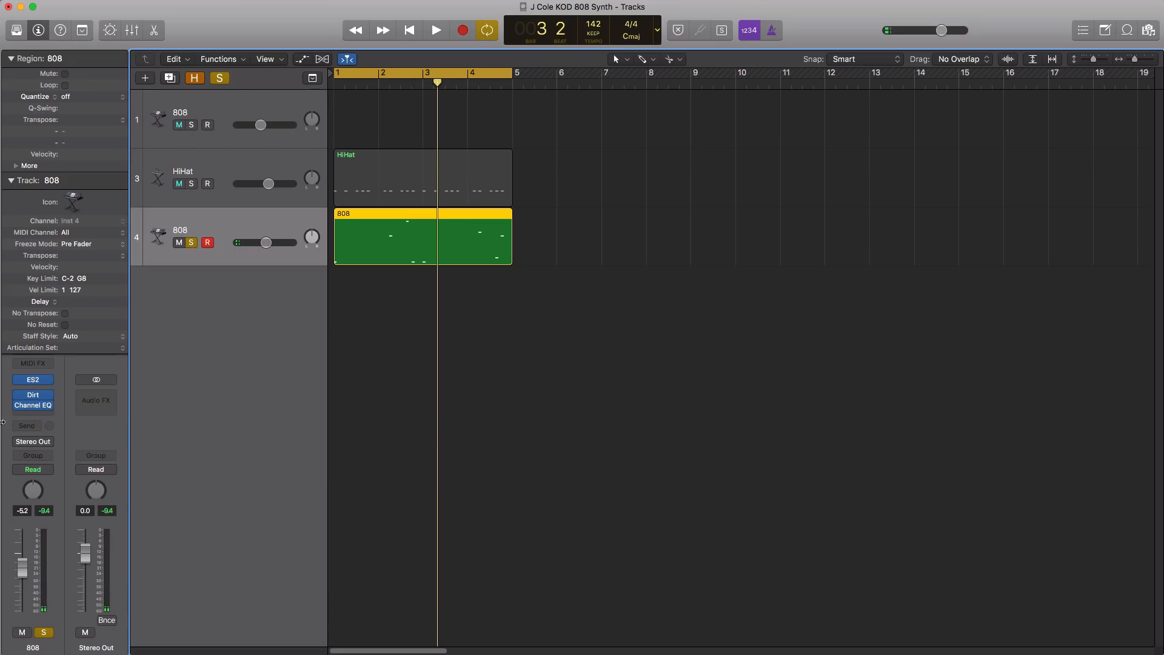
# - Insert the stereo Bite bitcrusher after the Channel EQ on the 808 track and place its window beside the regions
pyautogui.click(44, 418)
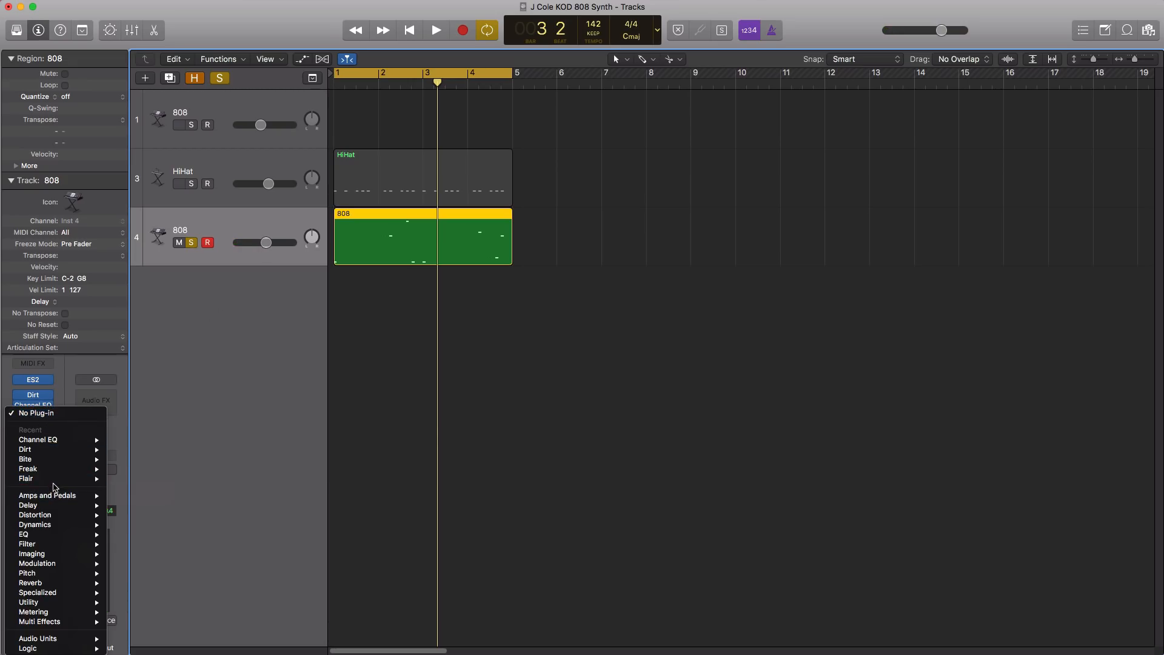
pyautogui.moveTo(63, 462)
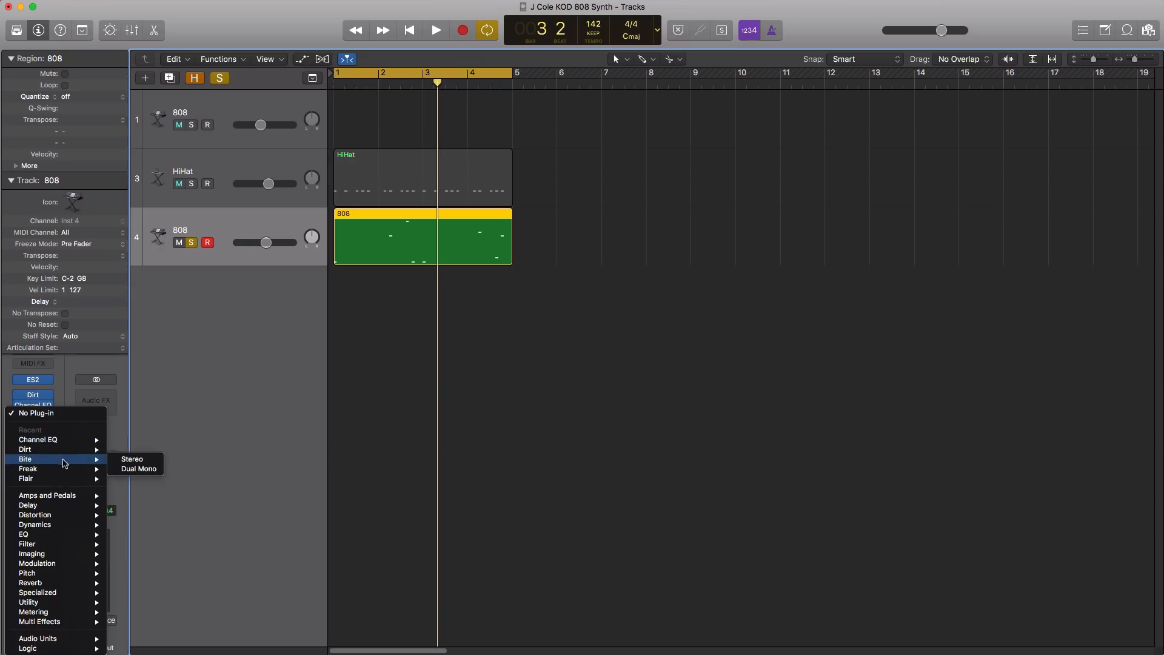
pyautogui.click(145, 461)
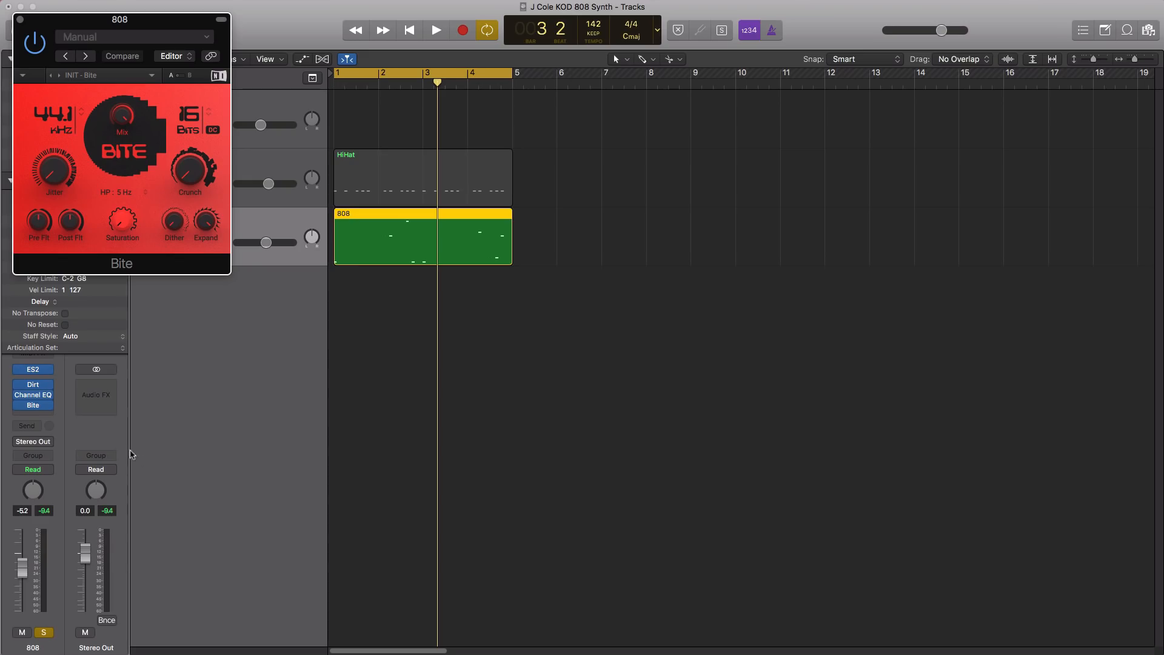
pyautogui.moveTo(129, 27); pyautogui.dragTo(652, 156)
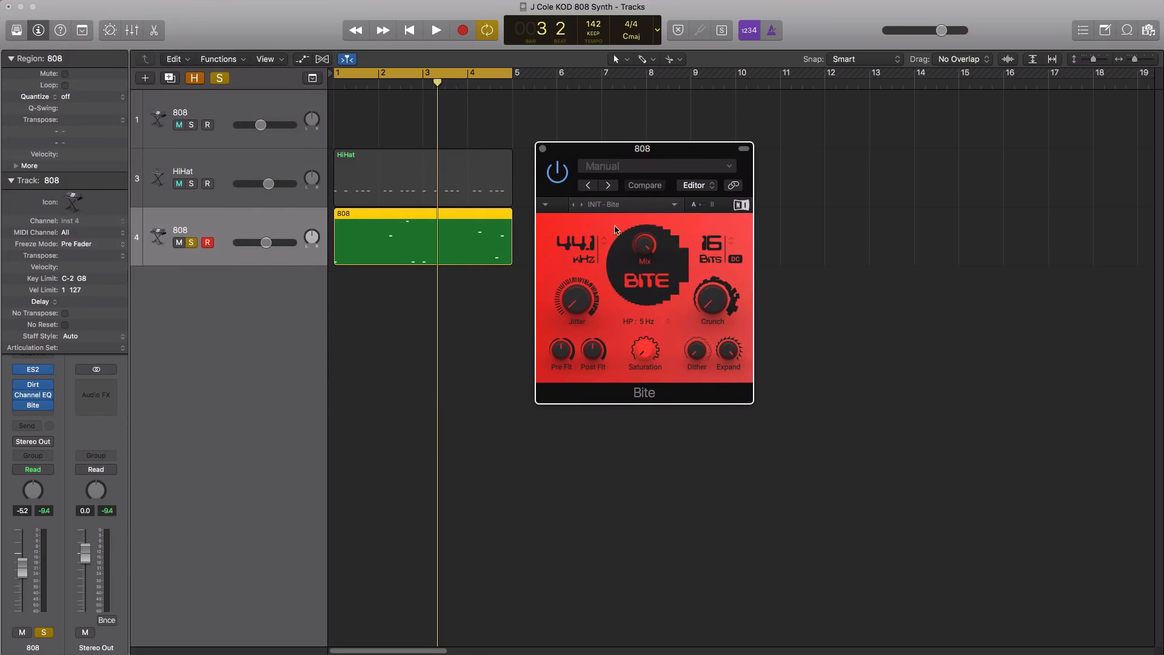
# - Lower Bite's sample rate to 5.06 kHz and raise its Jitter to about a quarter while auditioning the 808
pyautogui.moveTo(576, 244); pyautogui.dragTo(576, 300)
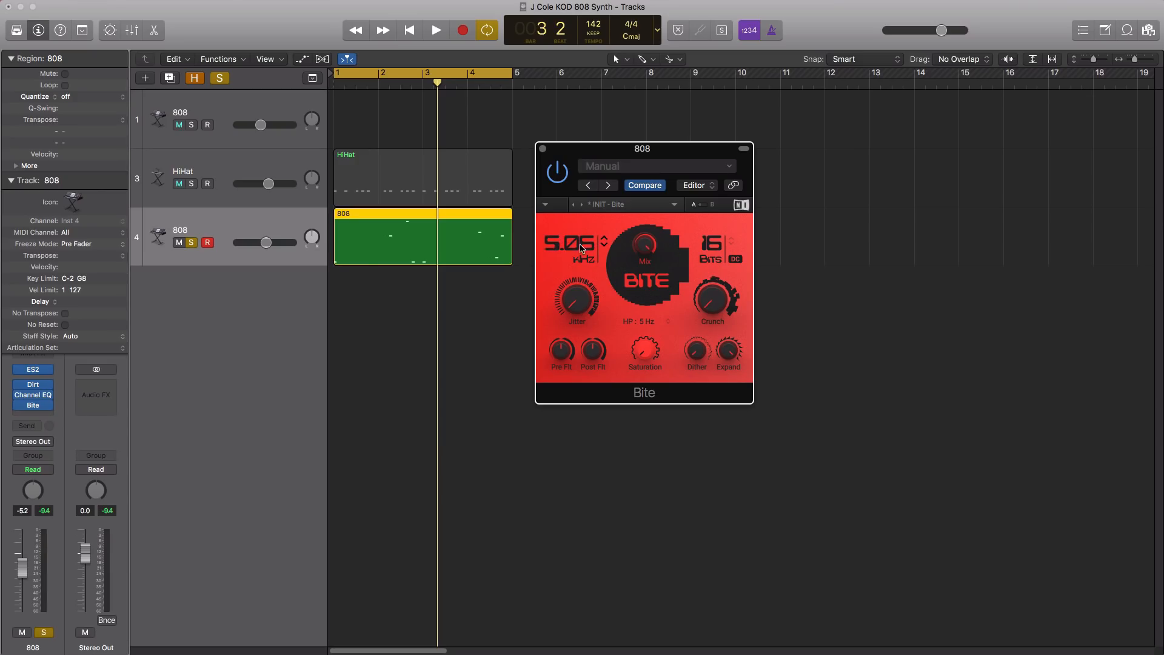
pyautogui.press('space')
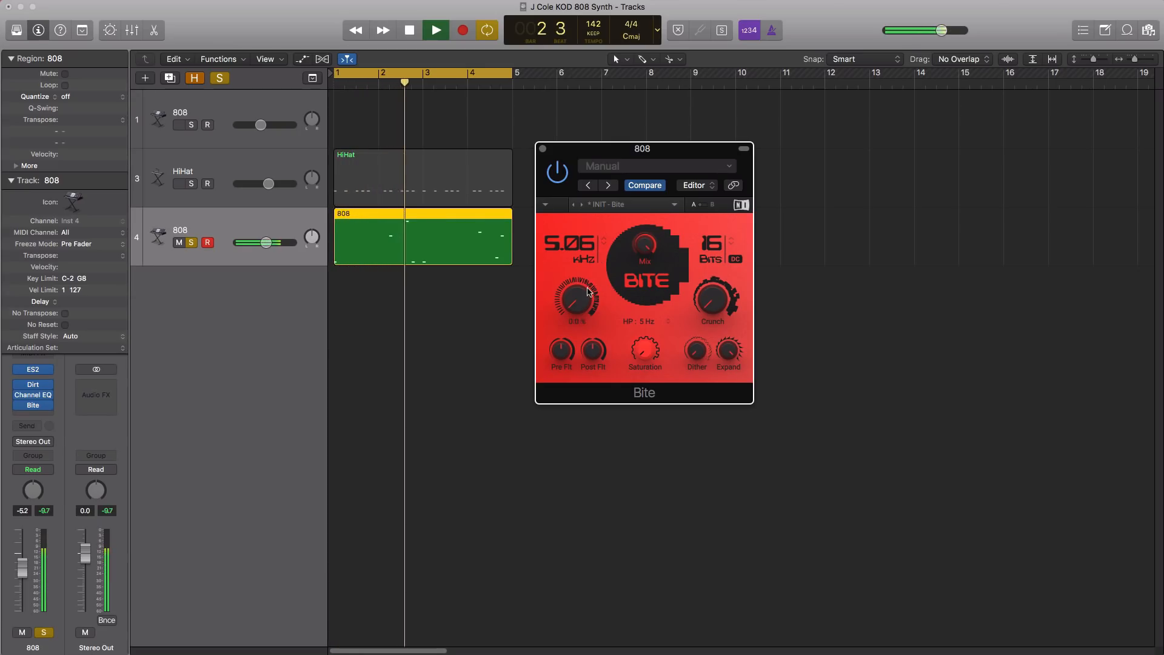
pyautogui.press('space')
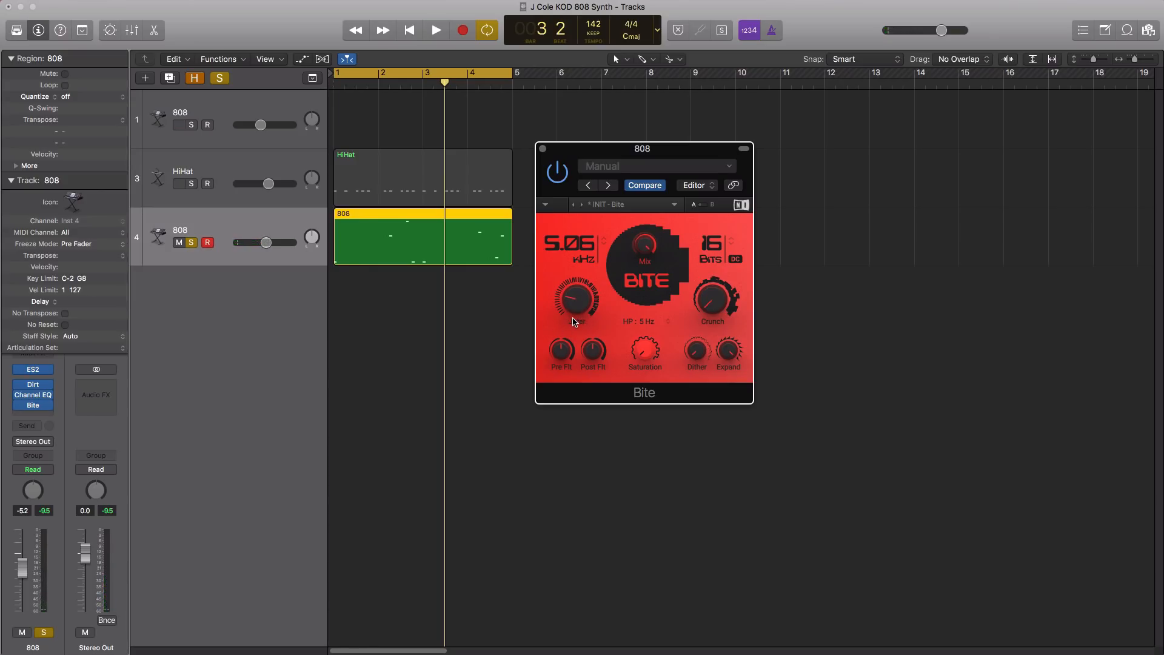
# - Reduce Bite's Mix to about 17.5 % while auditioning the bitcrushed 808
pyautogui.press('space')
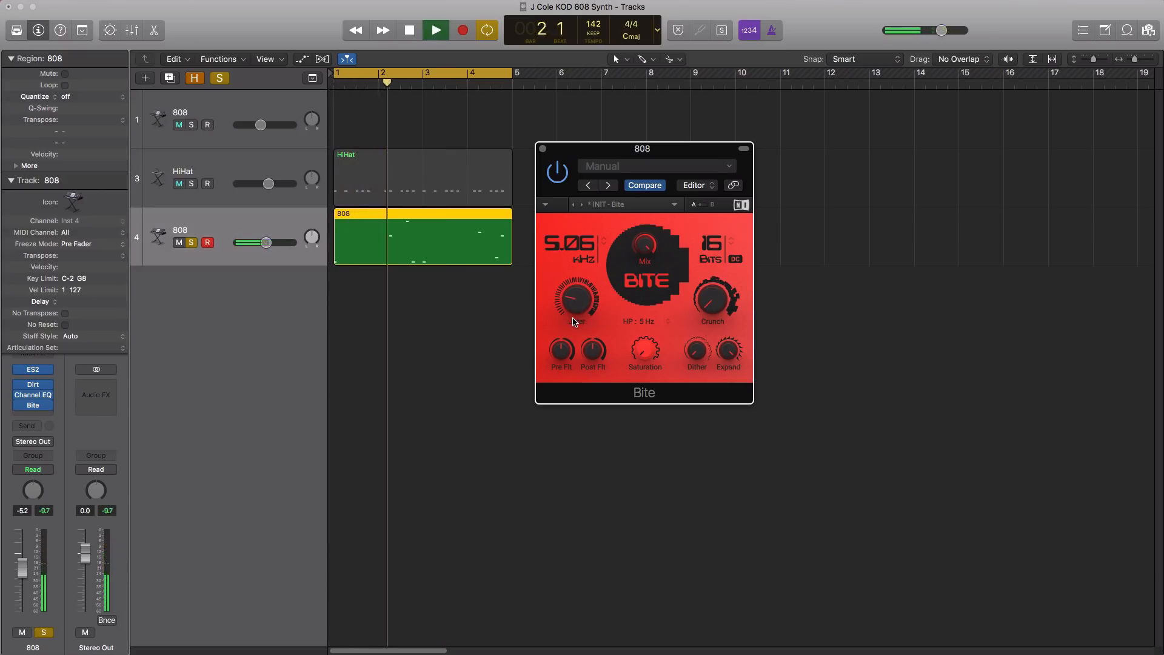
pyautogui.press('space')
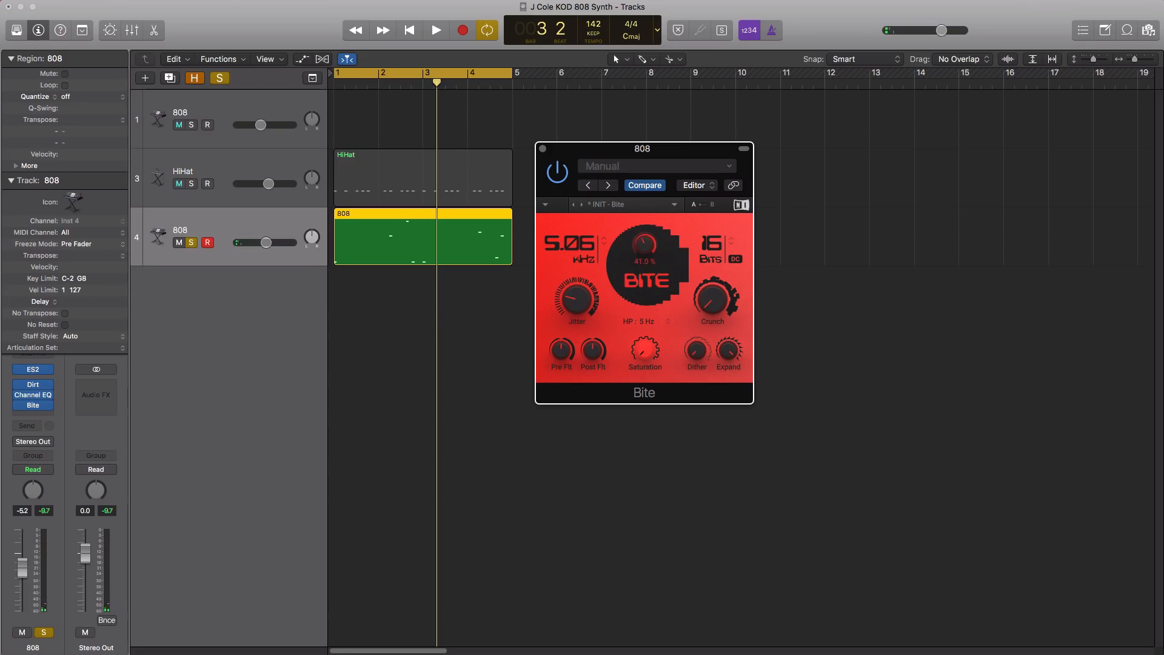
pyautogui.press('space')
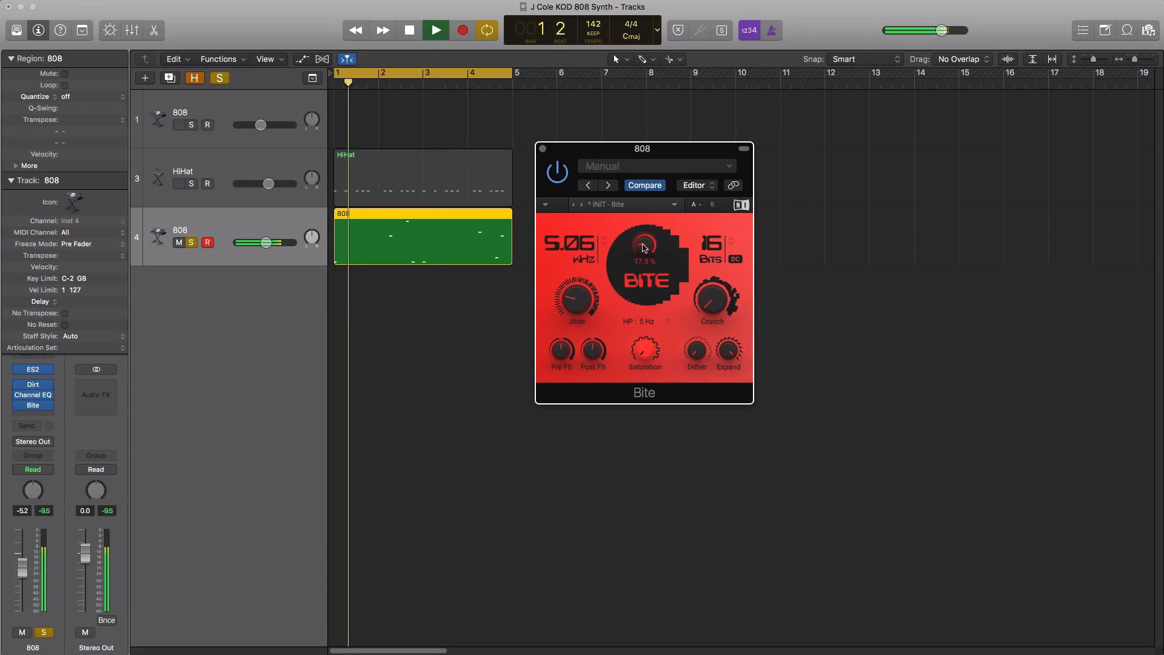
pyautogui.moveTo(643, 245); pyautogui.dragTo(643, 250)
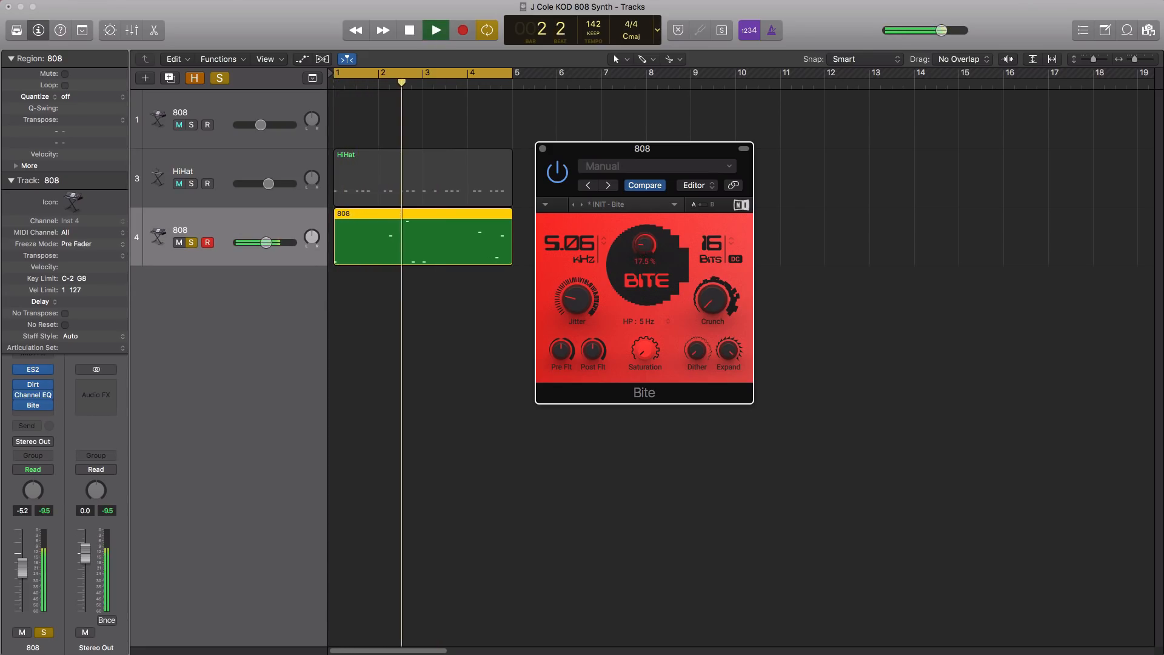
# - Bypass and re-enable Bite during playback to compare the 808 with and without bitcrushing
pyautogui.click(557, 173)
pyautogui.press('Return')
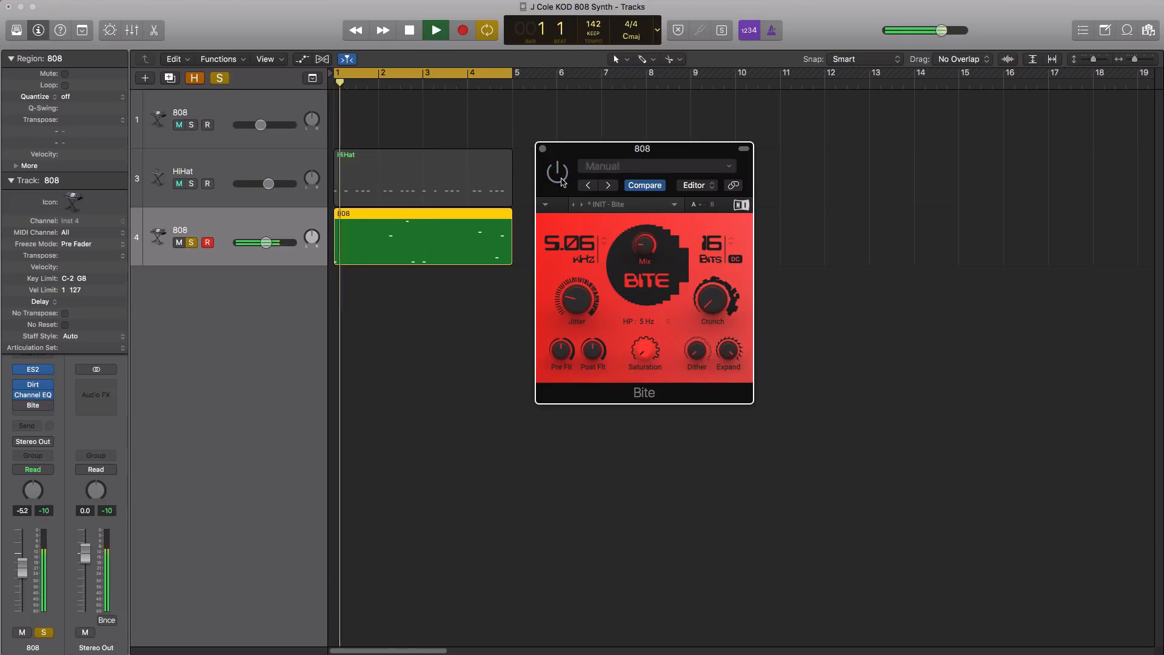
pyautogui.press('space')
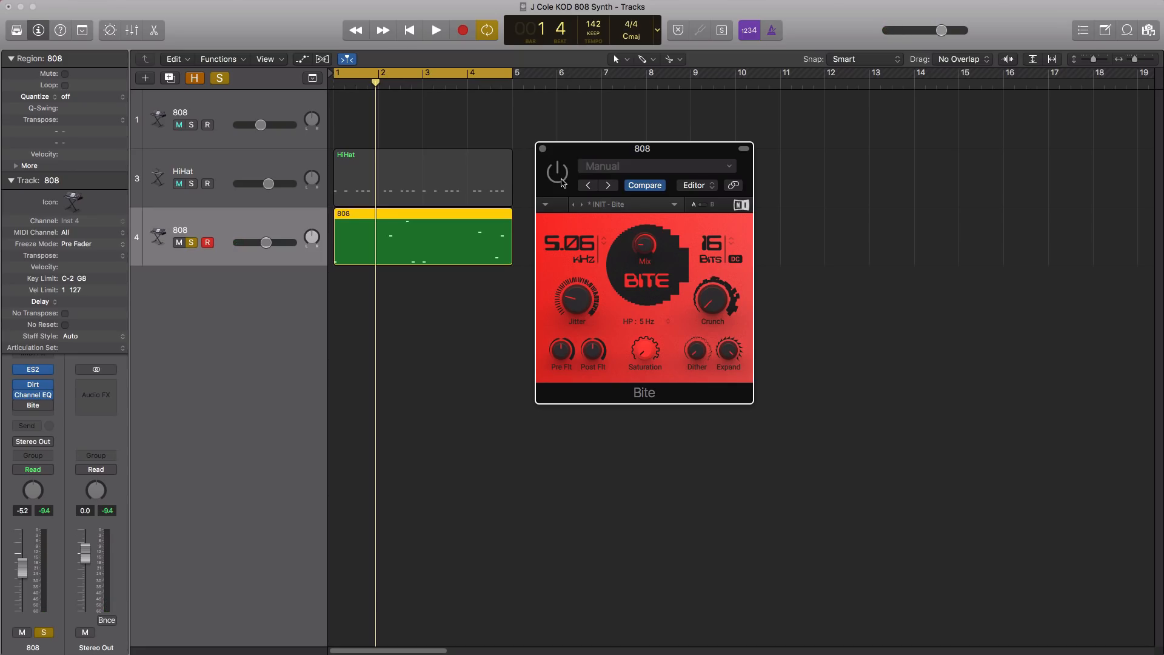
pyautogui.press('space')
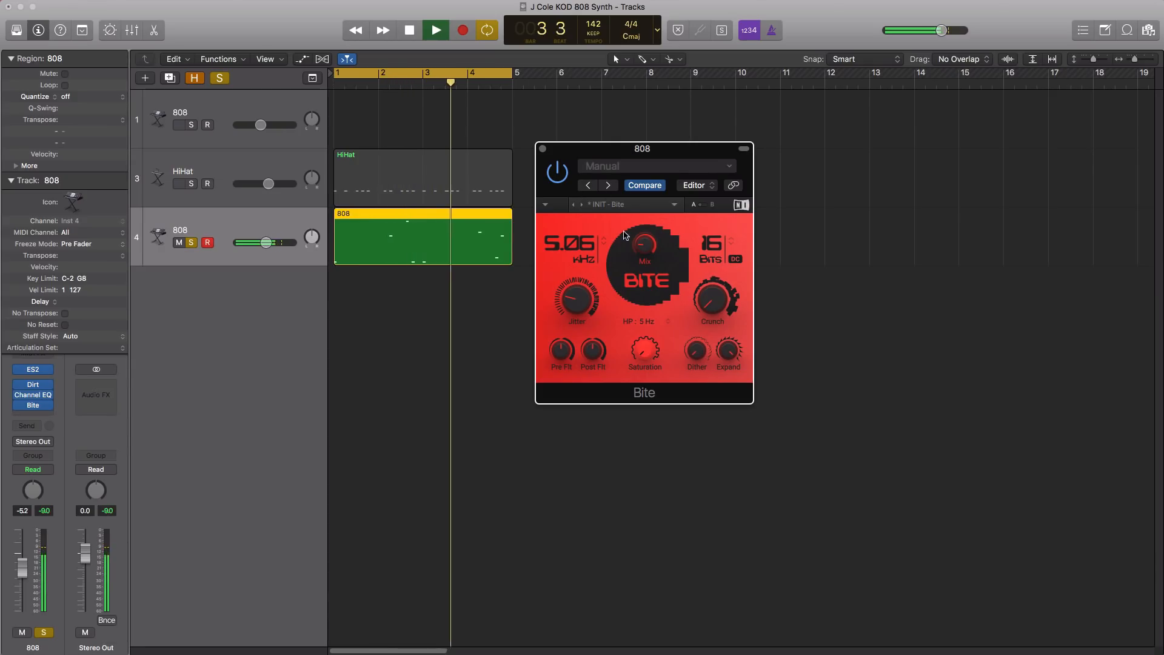
# - Raise Bite's Mix to about 23.5 % while auditioning the 808
pyautogui.moveTo(644, 246); pyautogui.dragTo(644, 243)
pyautogui.press('space')
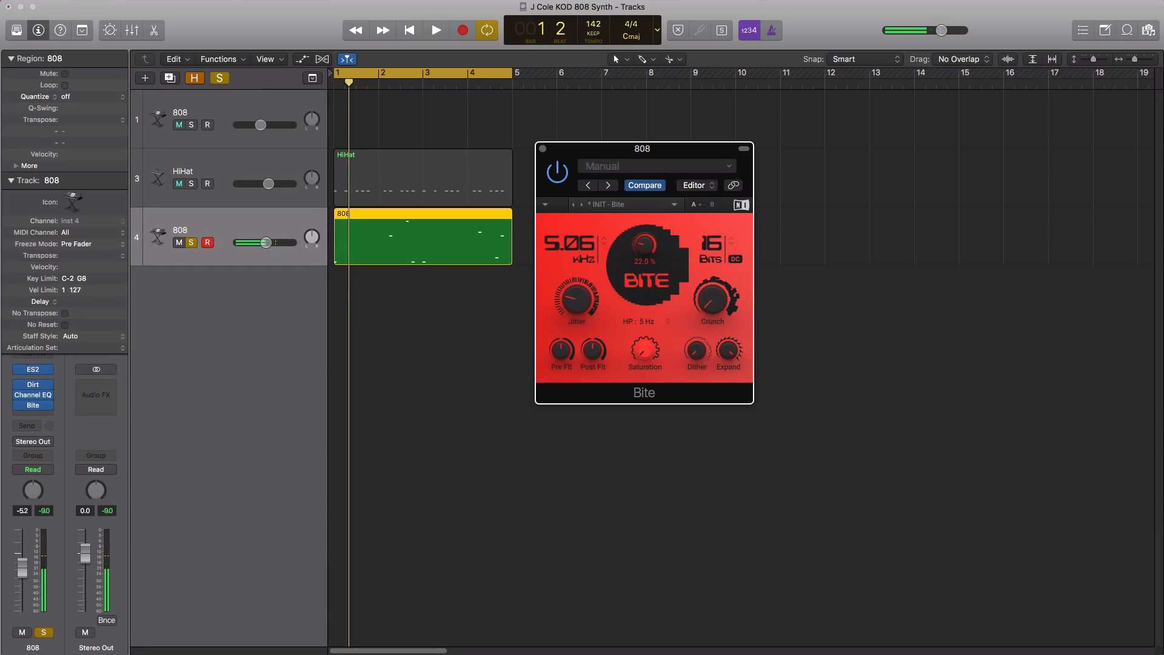
pyautogui.press('space')
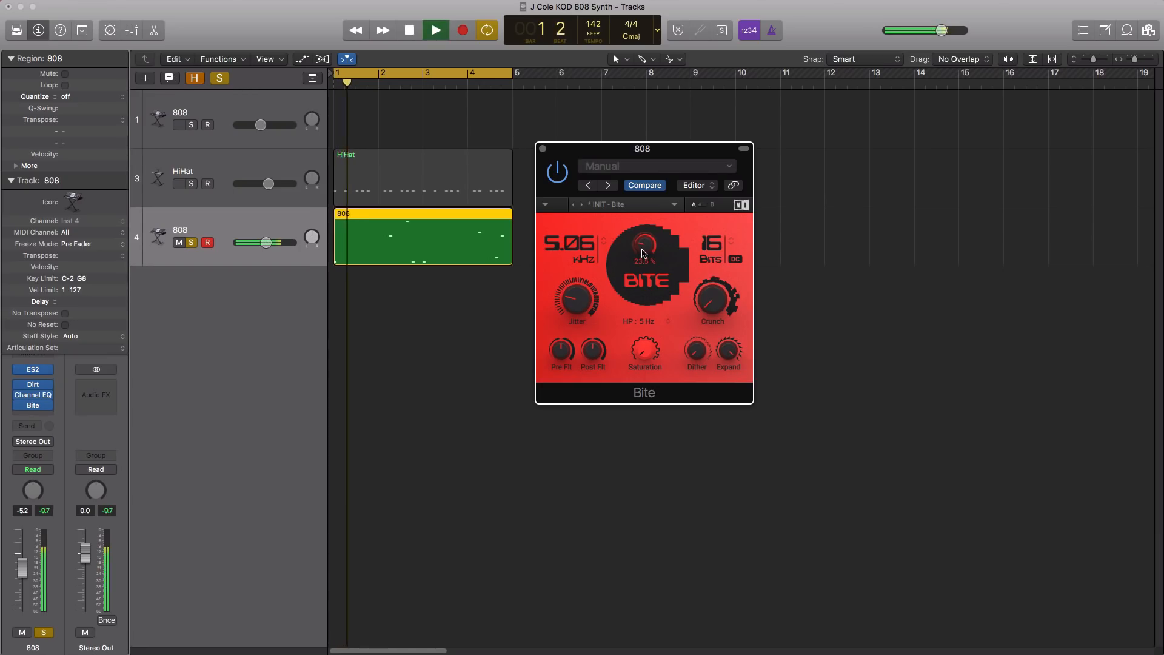
pyautogui.press('space')
# - Compare the 808 with Bite off and on once more, leaving it enabled, and close its window
pyautogui.click(557, 174)
pyautogui.press('space')
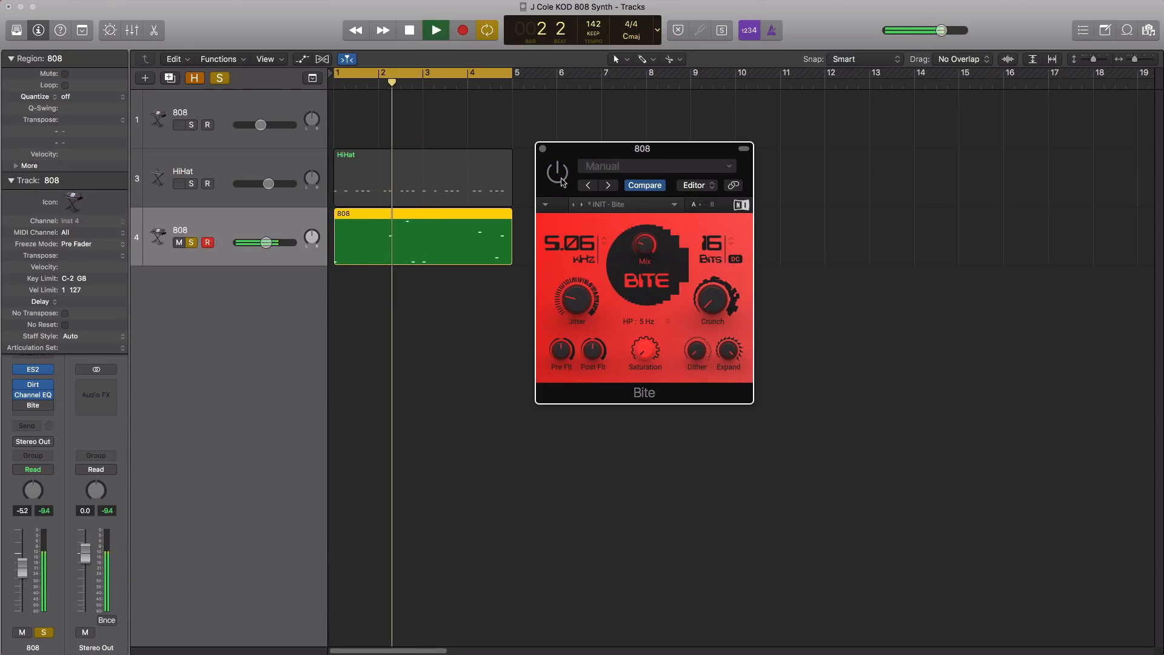
pyautogui.click(562, 180)
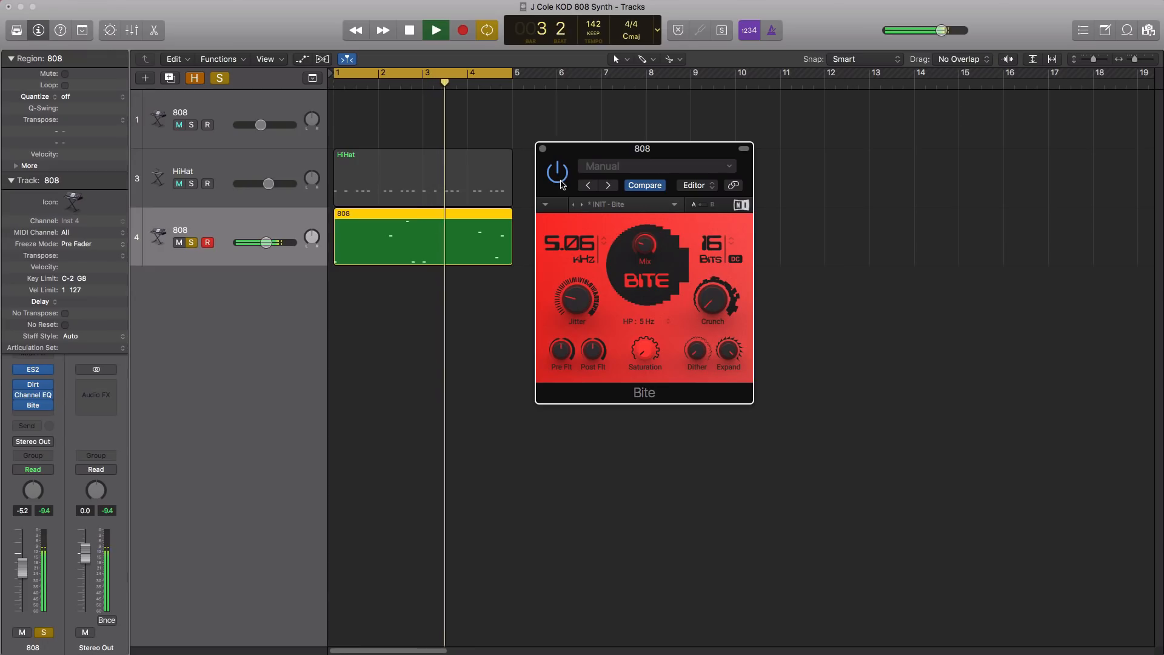
pyautogui.press('space')
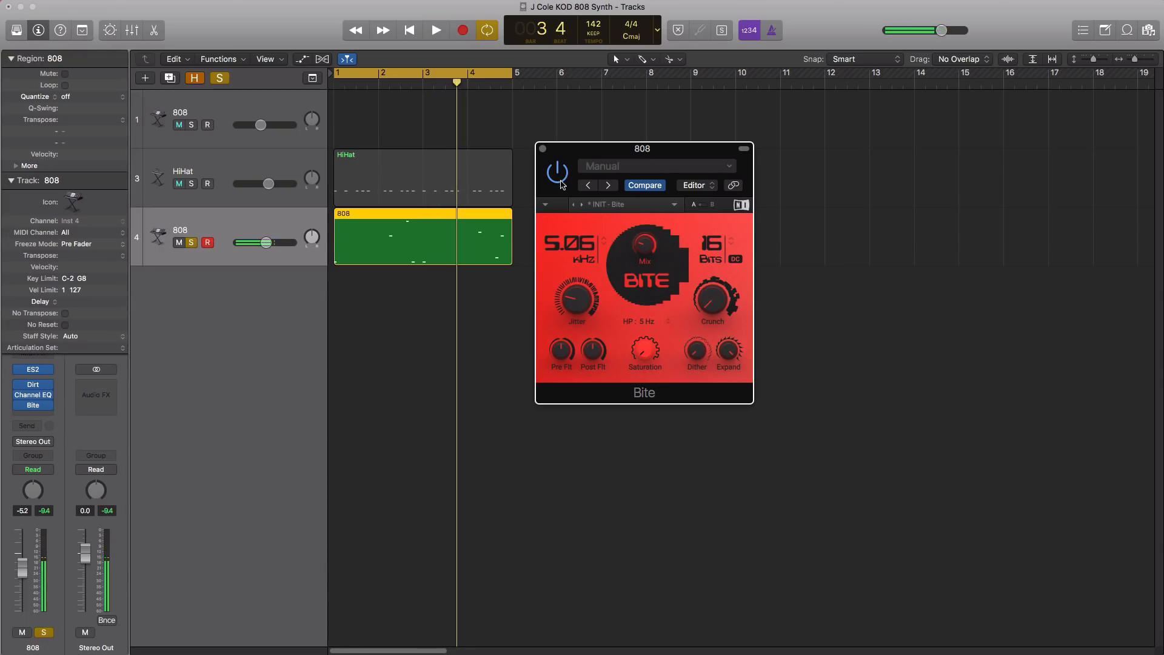
pyautogui.click(543, 149)
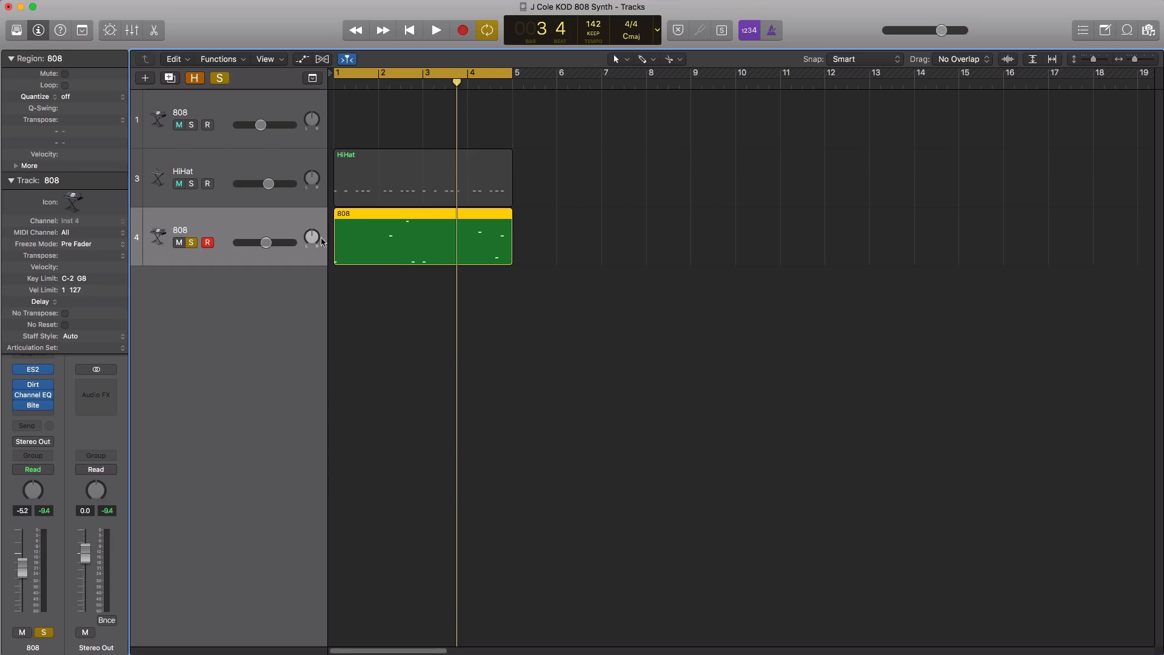
# - Solo the HiHat together with the 808 on track 4 and lower that 808's volume to -8.4 dB during playback
pyautogui.click(192, 184)
pyautogui.press('space')
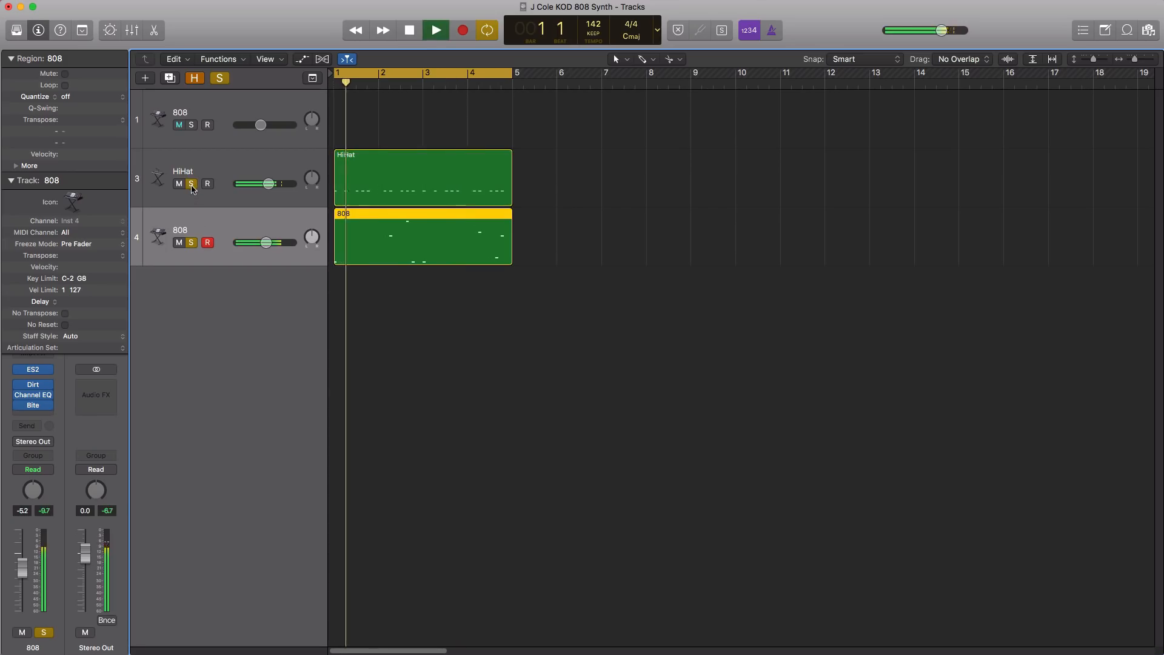
pyautogui.moveTo(266, 243)
pyautogui.mouseDown()
pyautogui.moveTo(246, 249)
pyautogui.moveTo(260, 244)
pyautogui.mouseUp()
pyautogui.press('space')
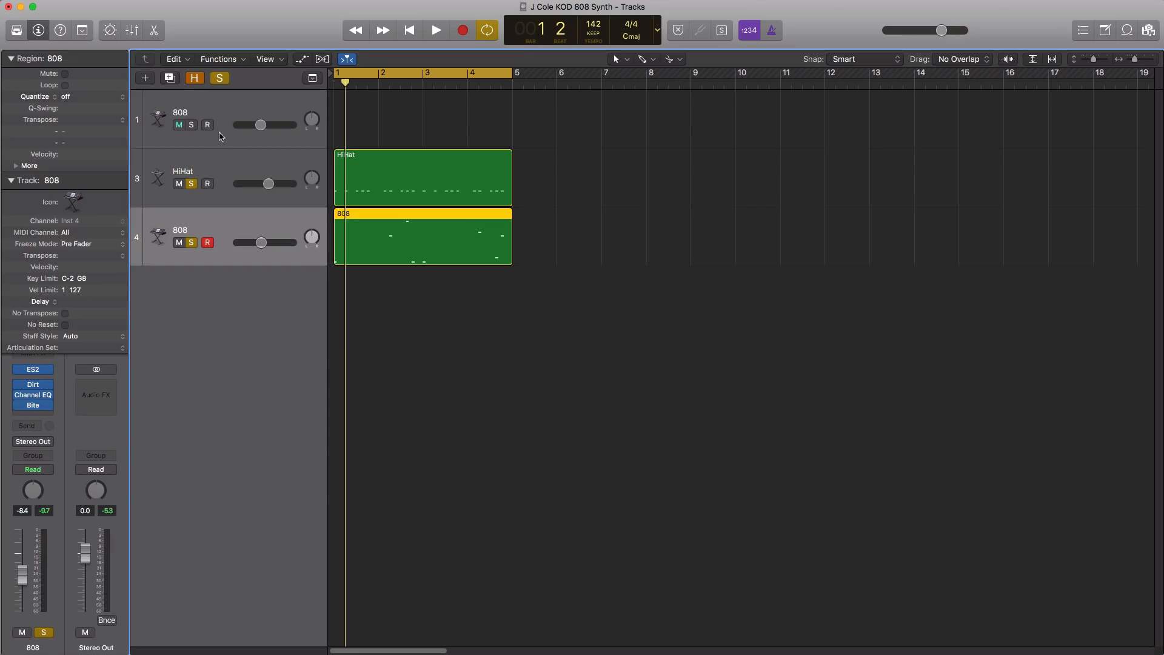
# - Duplicate the track 4 808 with its settings, copy the 808 region onto the duplicate and check its ES2 patch
pyautogui.click(170, 78)
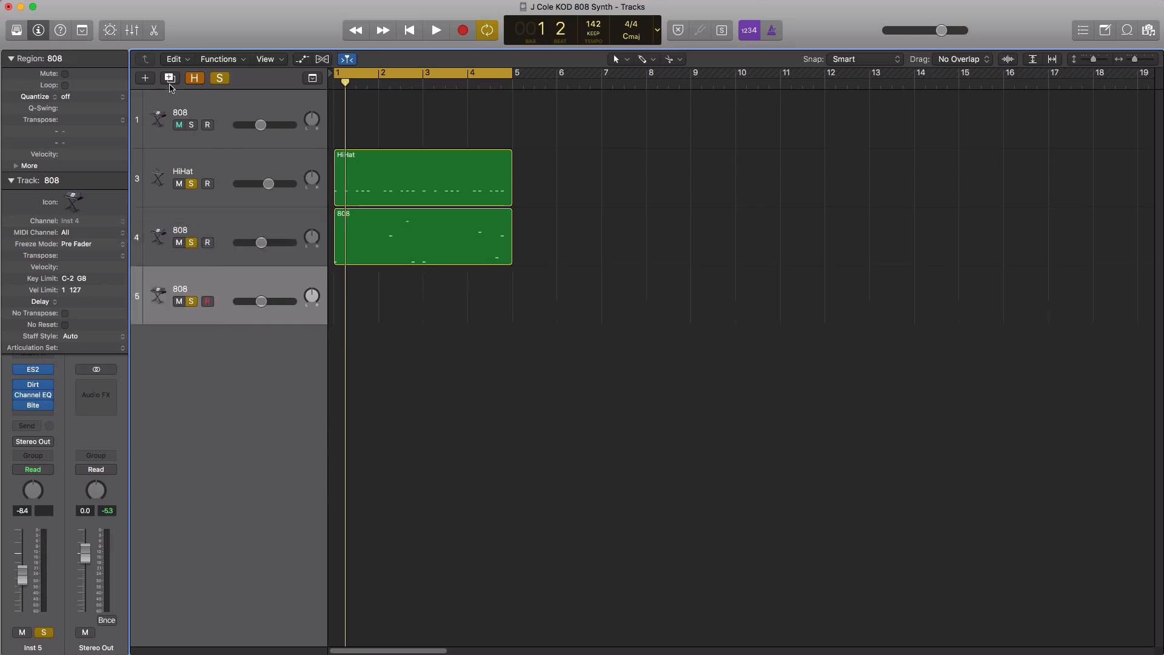
pyautogui.moveTo(419, 264); pyautogui.dragTo(419, 292)
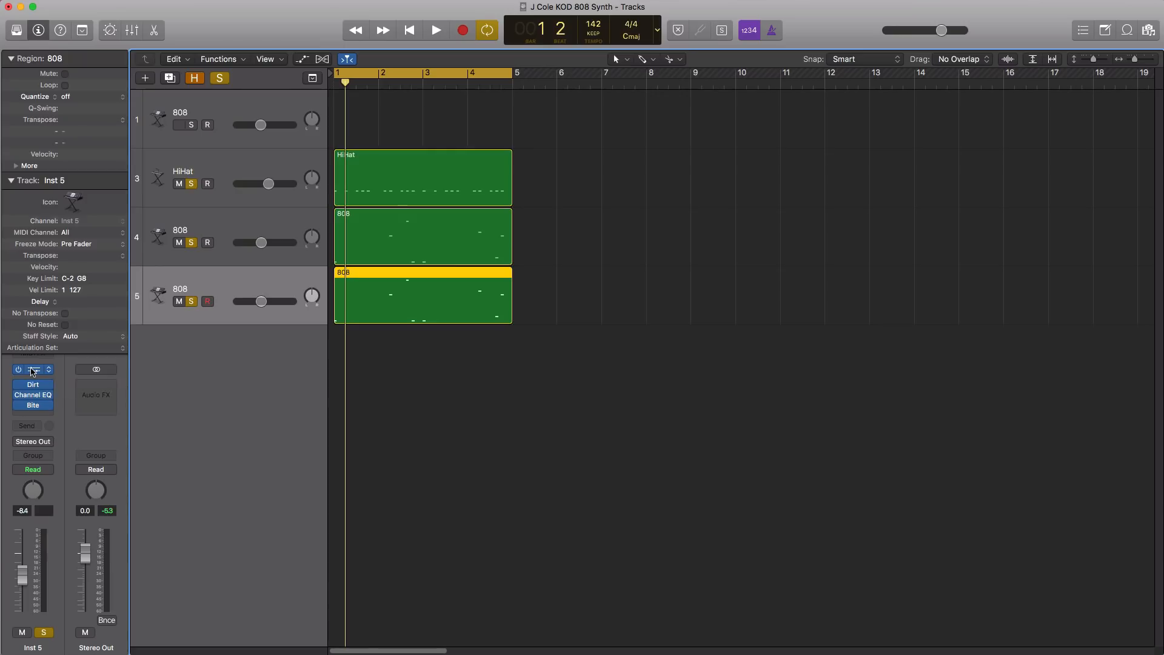
pyautogui.click(31, 369)
pyautogui.click(22, 21)
# - Solo only the duplicated 808 track and bypass its Dirt and Channel EQ inserts while auditioning it
pyautogui.click(191, 301)
pyautogui.click(191, 301)
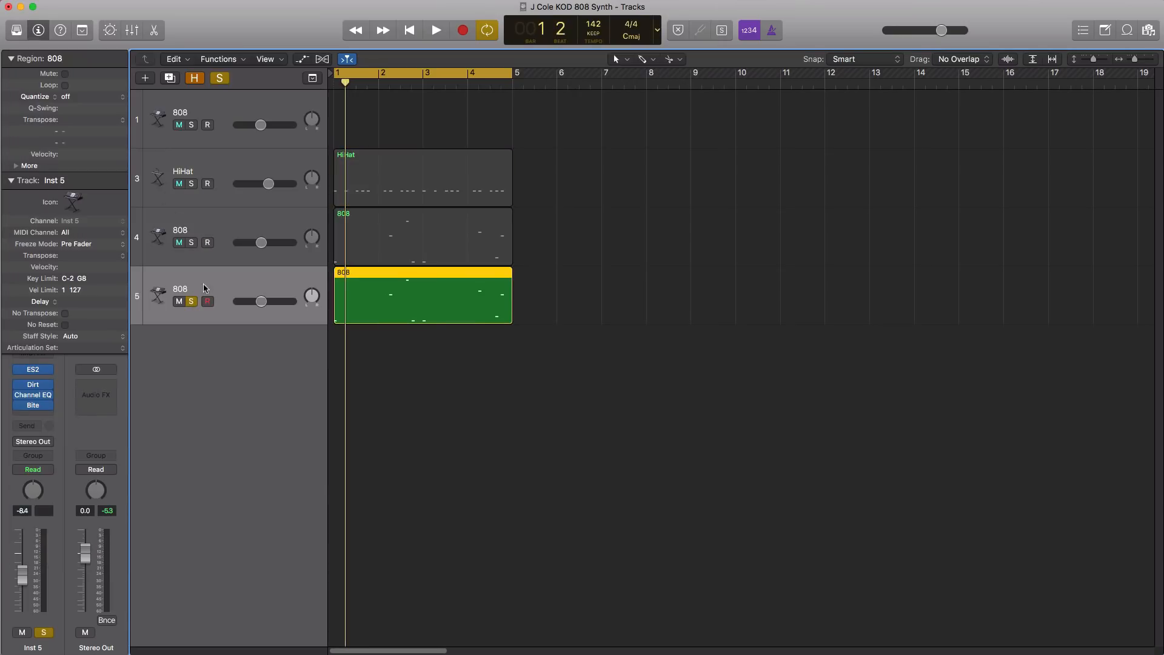
pyautogui.press('space')
pyautogui.moveTo(22, 388)
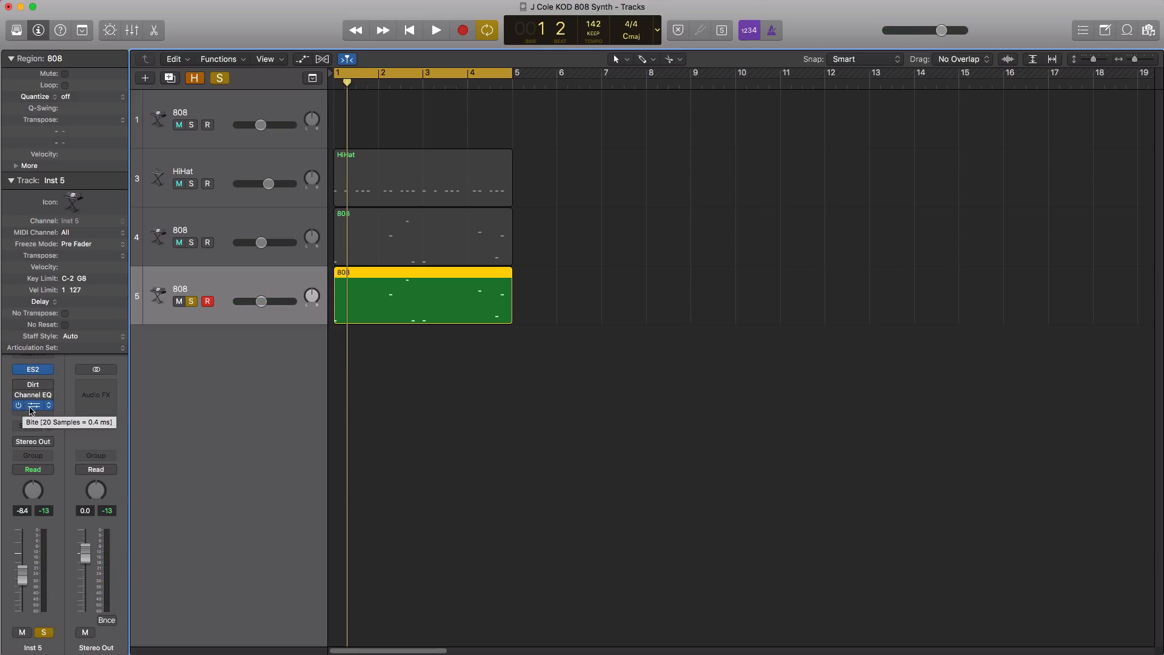
# - Load the Old Tape preset in the duplicate track's Bite plug-in and audition it
pyautogui.click(33, 410)
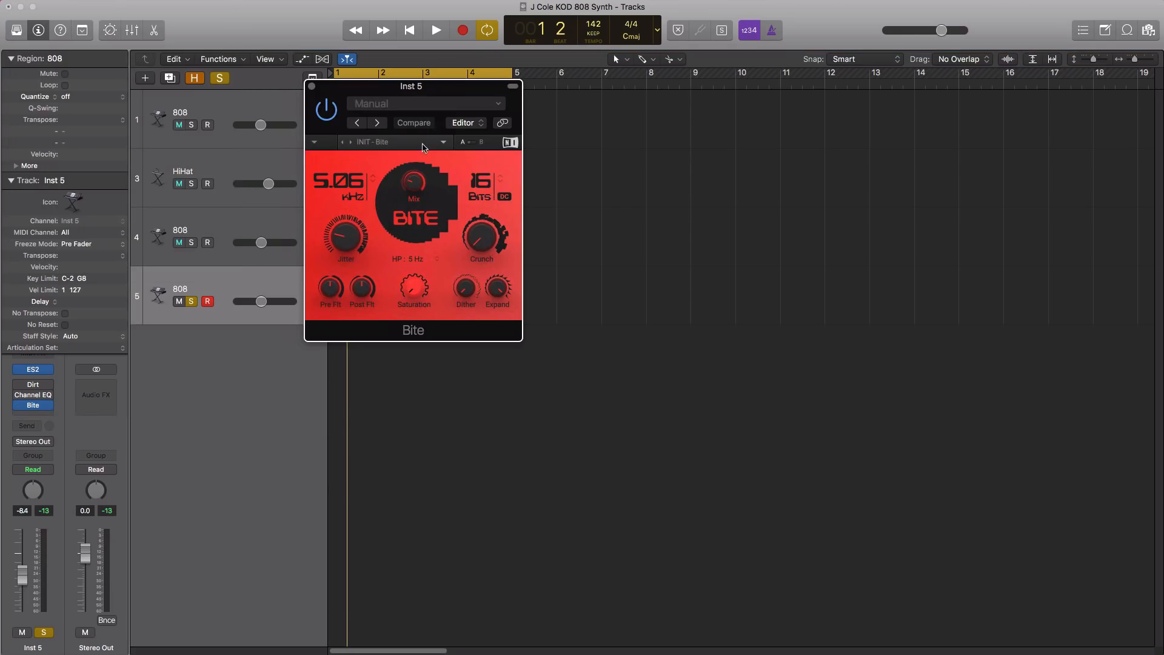
pyautogui.click(424, 146)
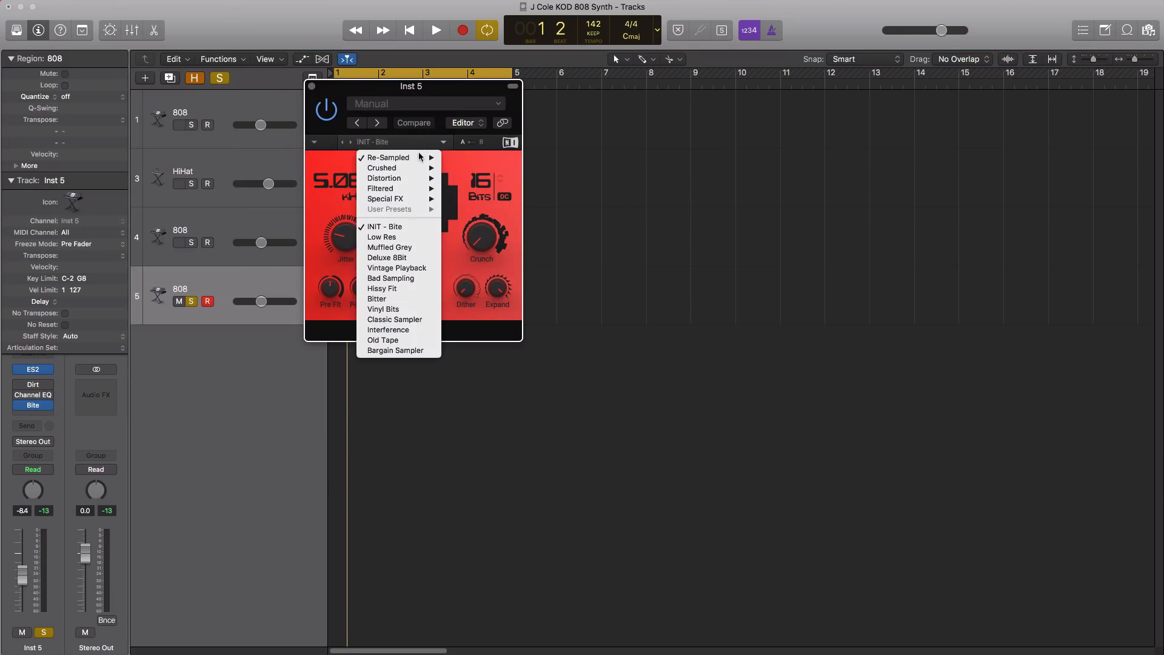
pyautogui.click(383, 340)
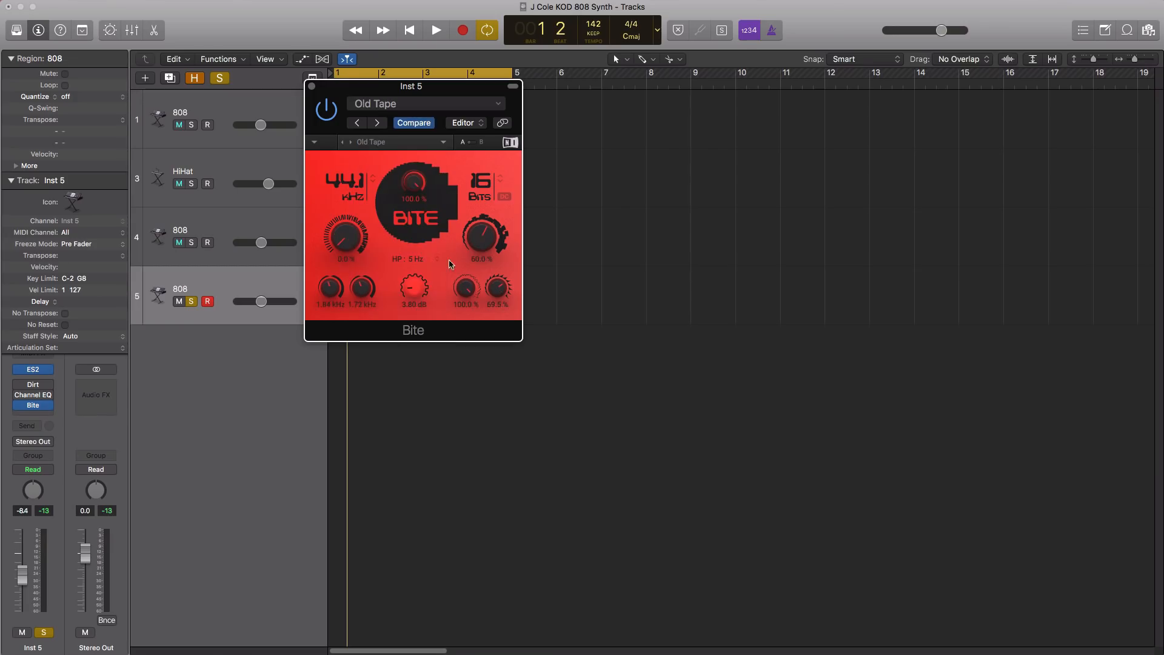
pyautogui.press('space')
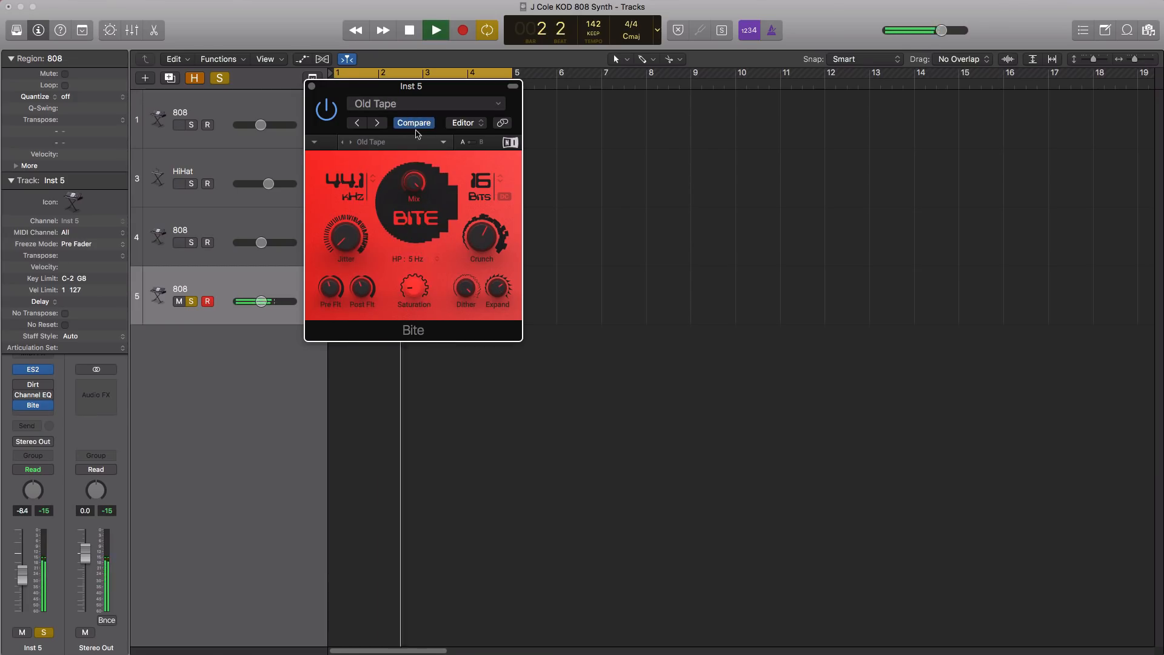
# - Reduce the Mix of the Old Tape setting in Bite to 23.0 % while listening, and close the plug-in window
pyautogui.press('space')
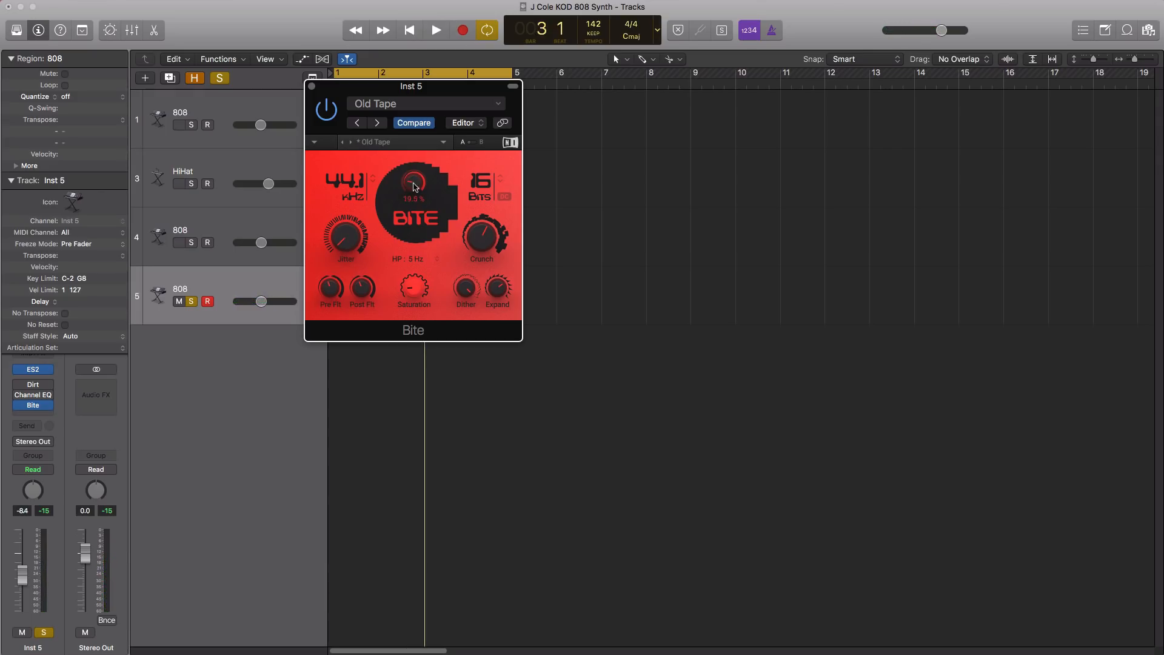
pyautogui.press('space')
pyautogui.moveTo(413, 187); pyautogui.dragTo(415, 187)
pyautogui.press('space')
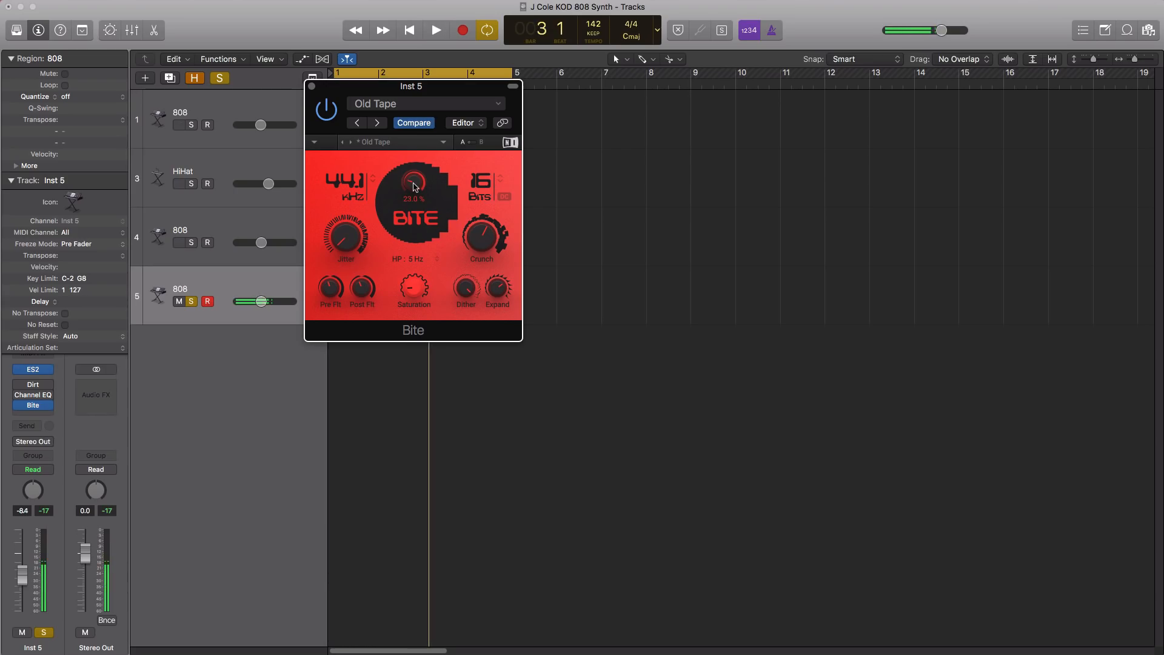
pyautogui.click(311, 86)
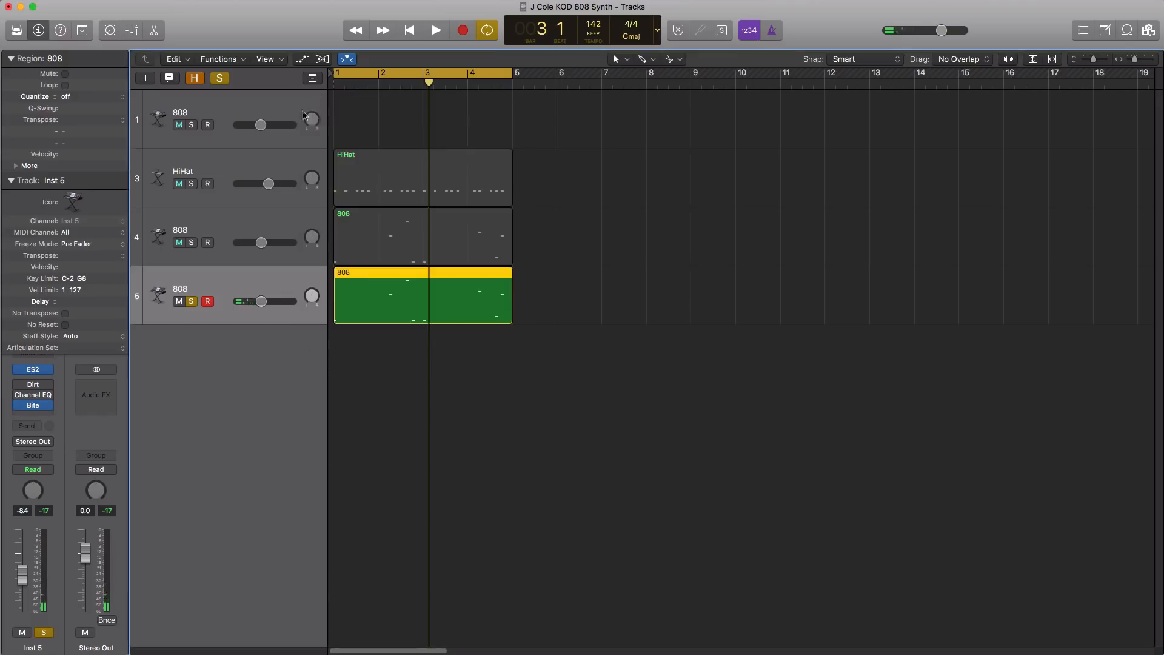
# - In the duplicate's ES2, drop envelope 3's sustain to zero, lengthen its release slightly and fine-tune its decay
pyautogui.click(34, 370)
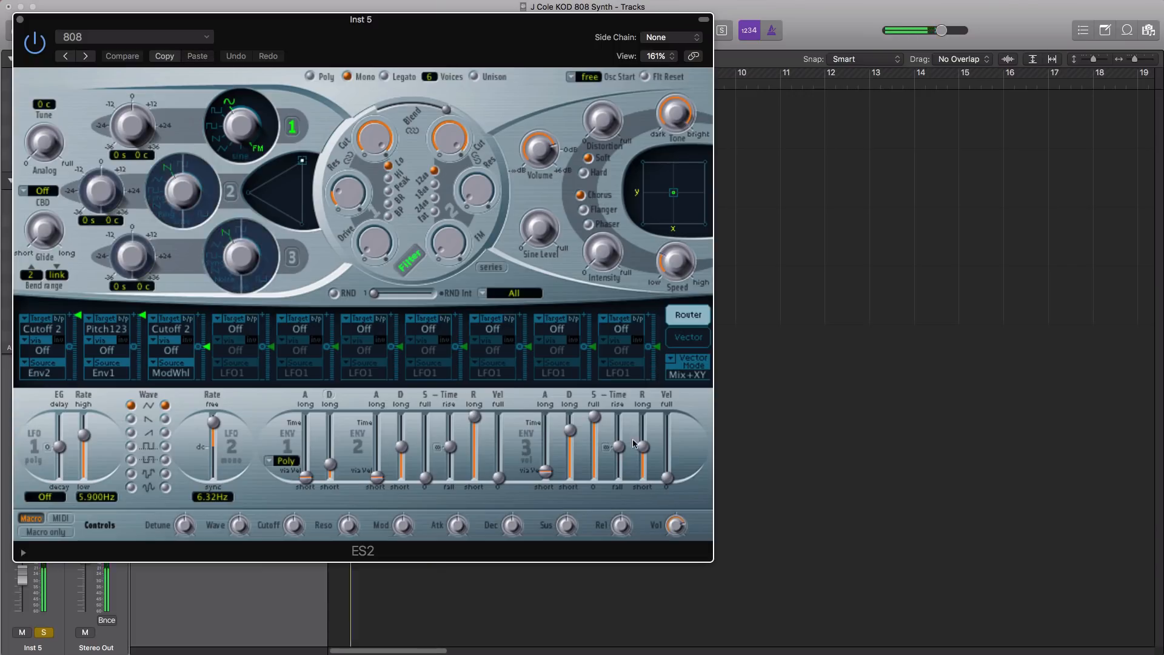
pyautogui.moveTo(644, 447); pyautogui.dragTo(594, 479)
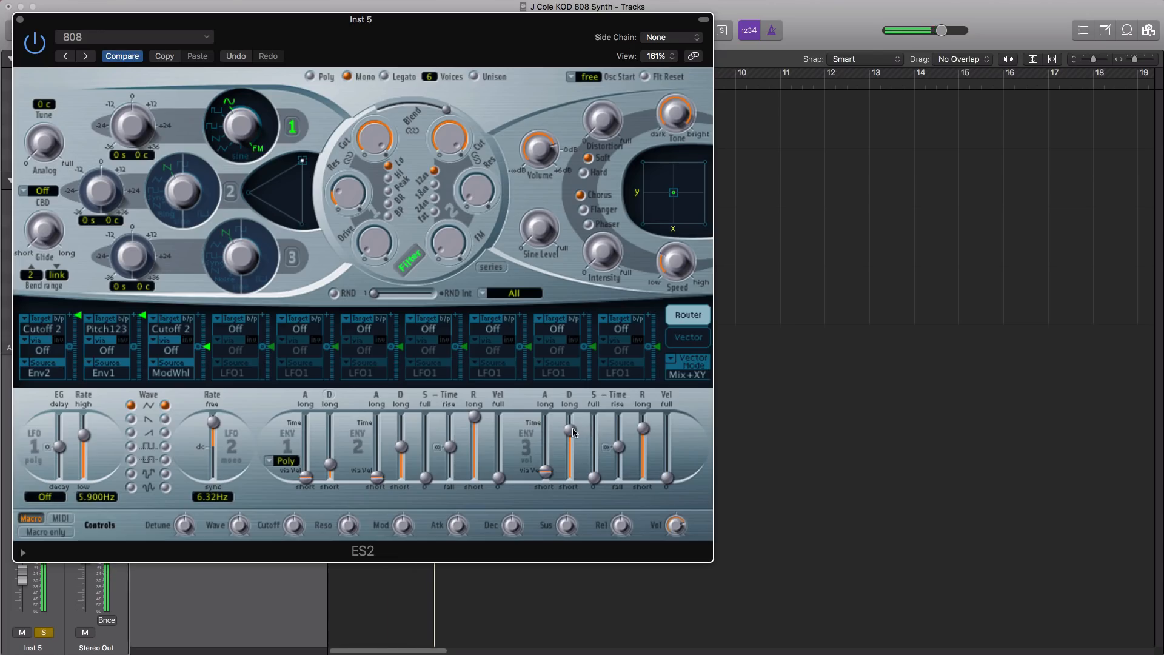
pyautogui.moveTo(577, 434); pyautogui.dragTo(578, 429)
pyautogui.click(19, 19)
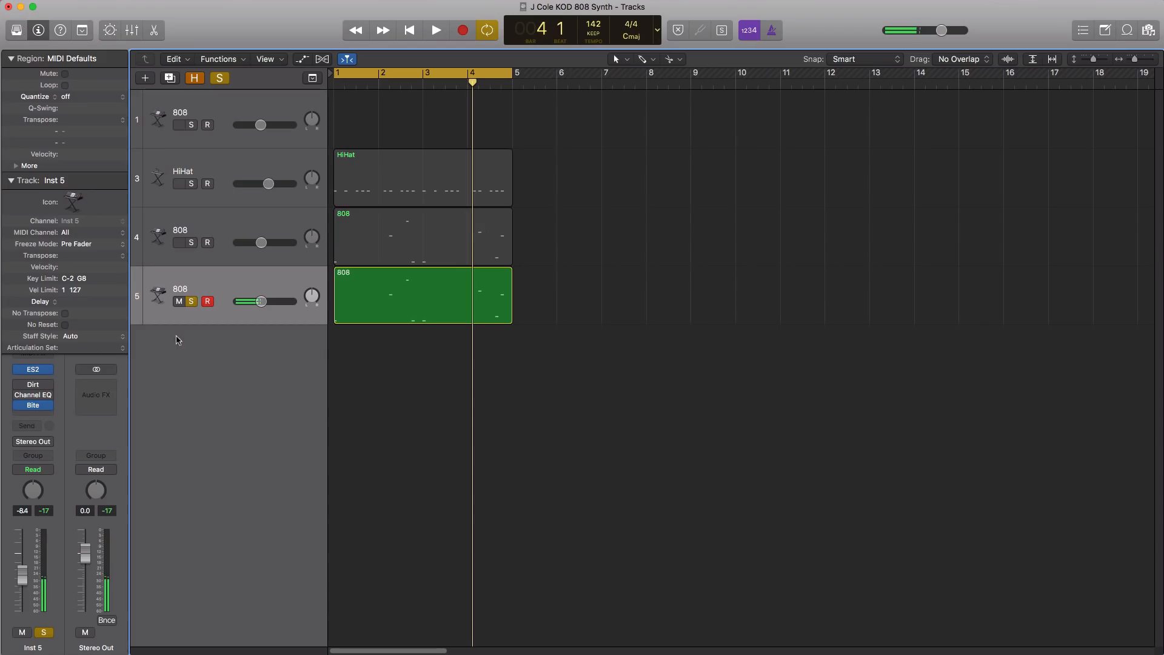
# - Re-enable the duplicate's Channel EQ and move its low cut to about 26 Hz and high cut to 87 Hz
pyautogui.click(31, 395)
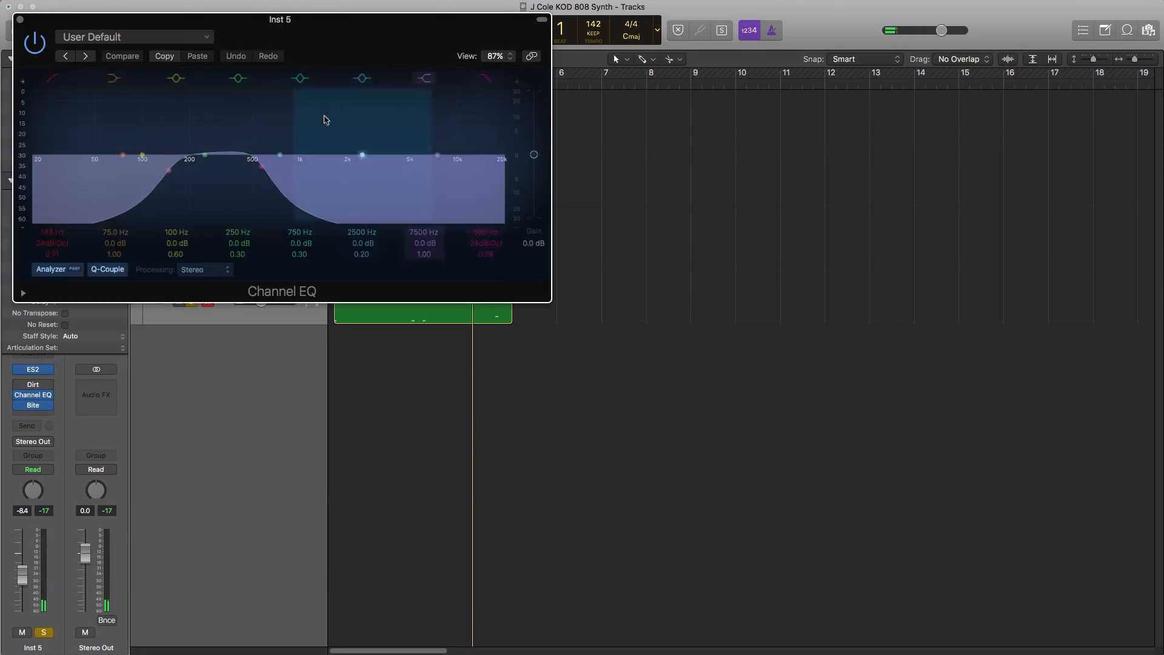
pyautogui.moveTo(169, 175); pyautogui.dragTo(49, 172)
pyautogui.moveTo(254, 175); pyautogui.dragTo(131, 172)
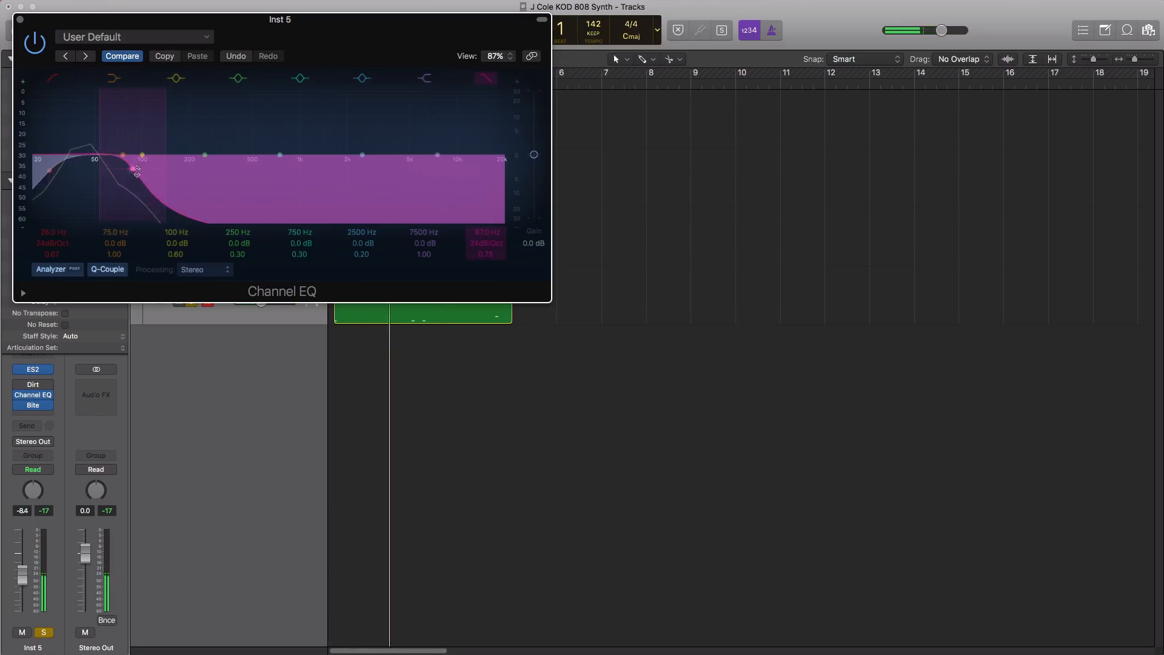
pyautogui.click(20, 19)
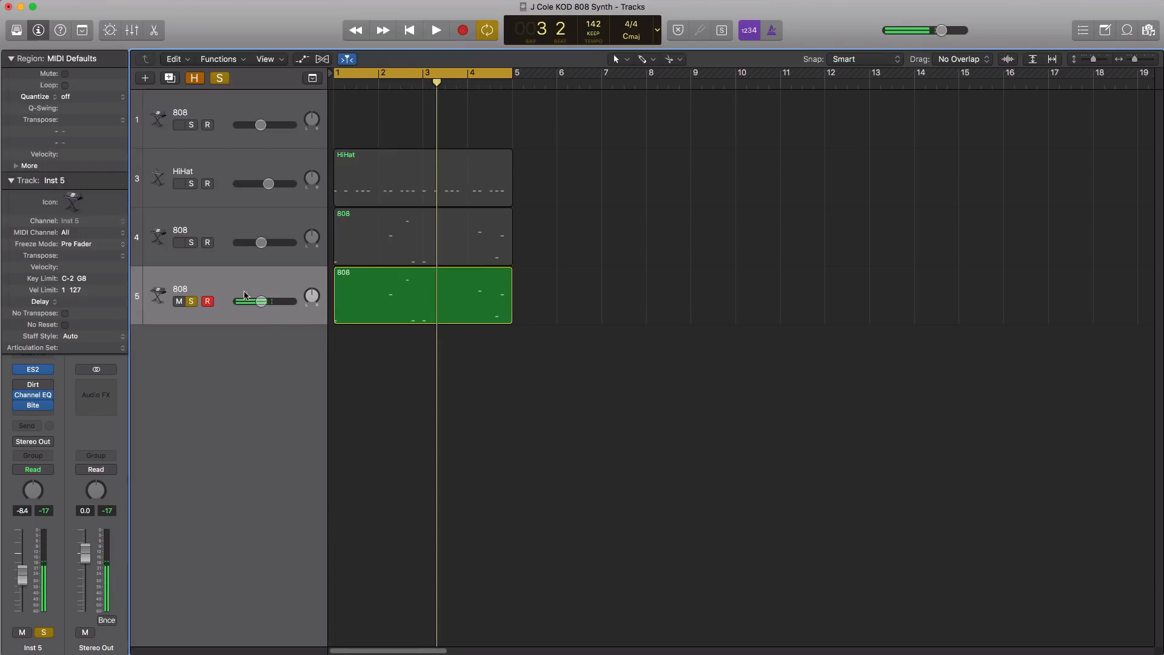
# - Raise the duplicated 808 track's volume to -2.0 dB and audition it alone
pyautogui.moveTo(260, 301); pyautogui.dragTo(274, 301)
pyautogui.press('space')
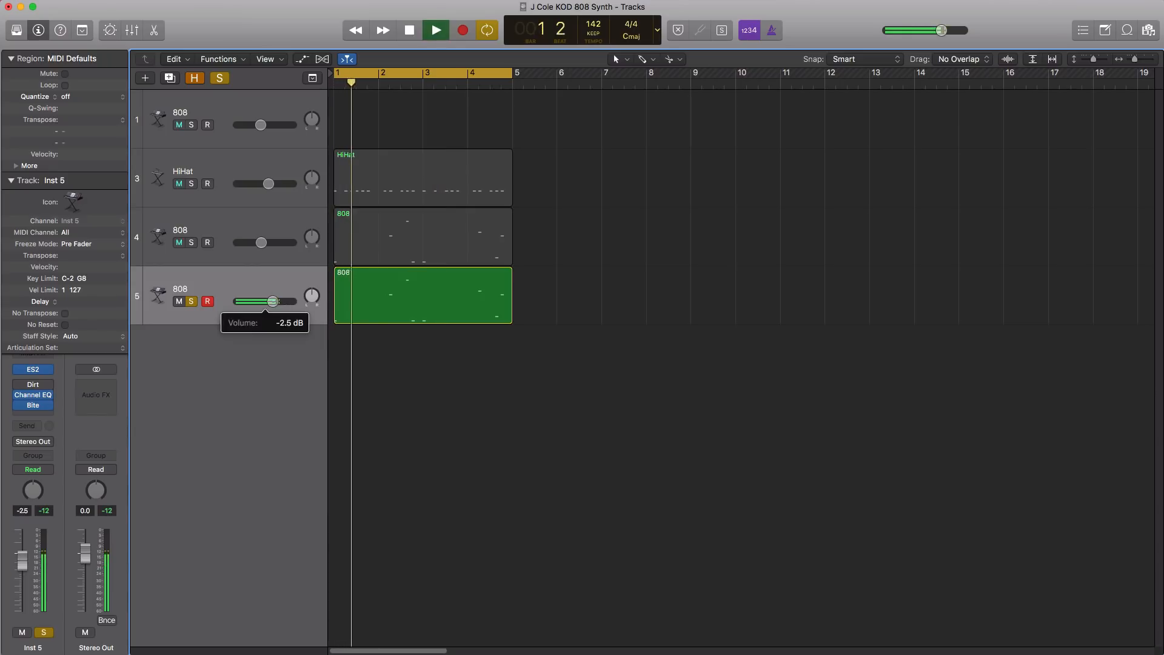
pyautogui.press('space')
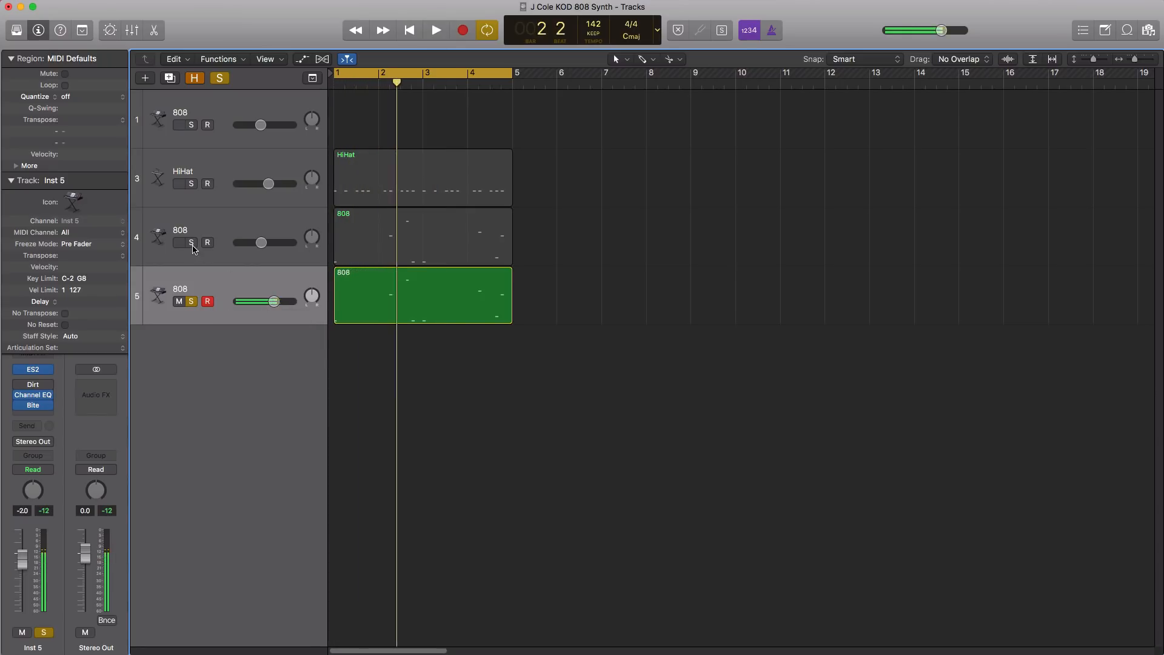
# - Solo the track 4 808 alongside its duplicate and raise the duplicate's volume to -1.3 dB while both play
pyautogui.click(192, 243)
pyautogui.press('space')
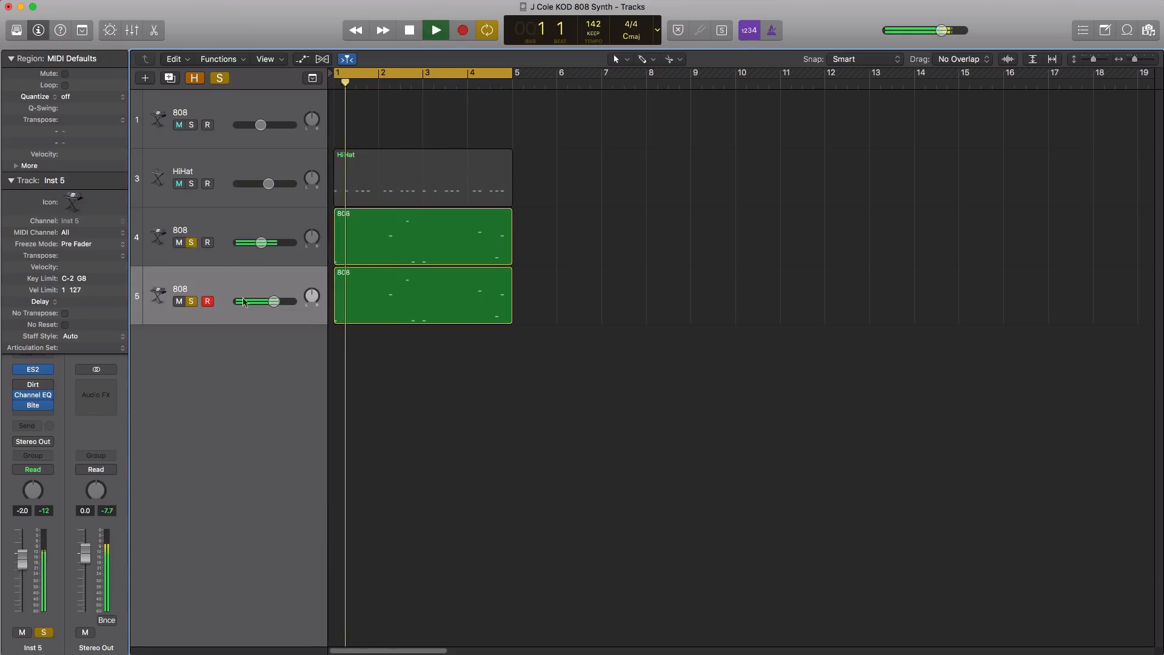
pyautogui.moveTo(274, 301); pyautogui.dragTo(276, 301)
pyautogui.press('space')
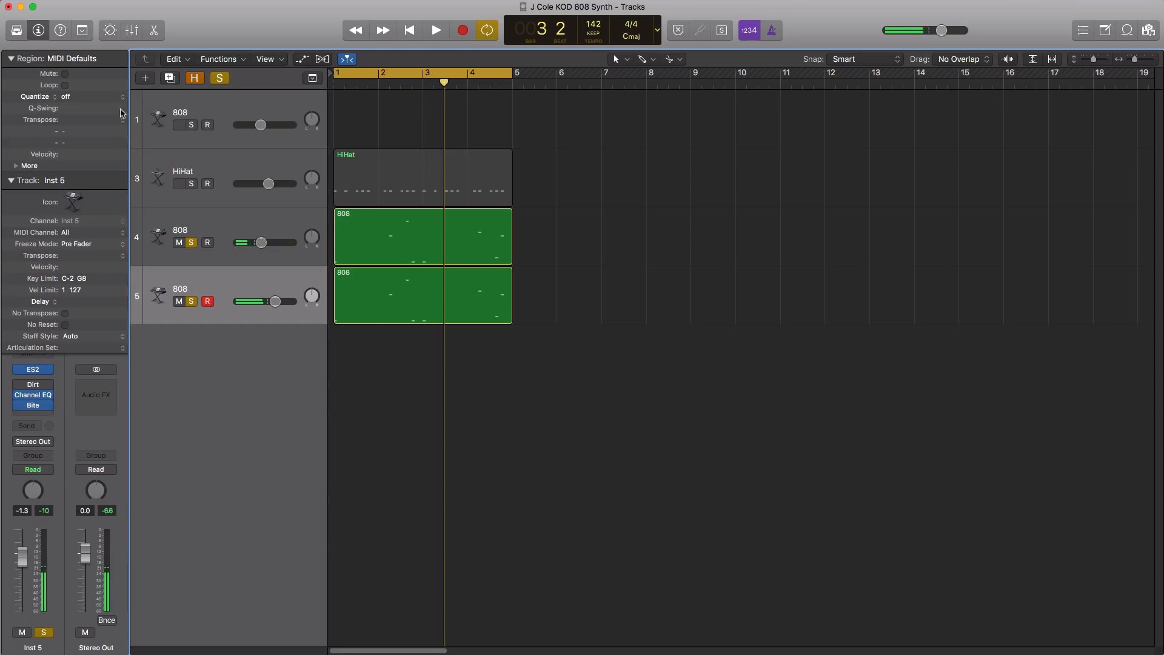
# - Add the HiHat to the soloed 808 layers and lower its volume slightly while auditioning the mix
pyautogui.click(191, 184)
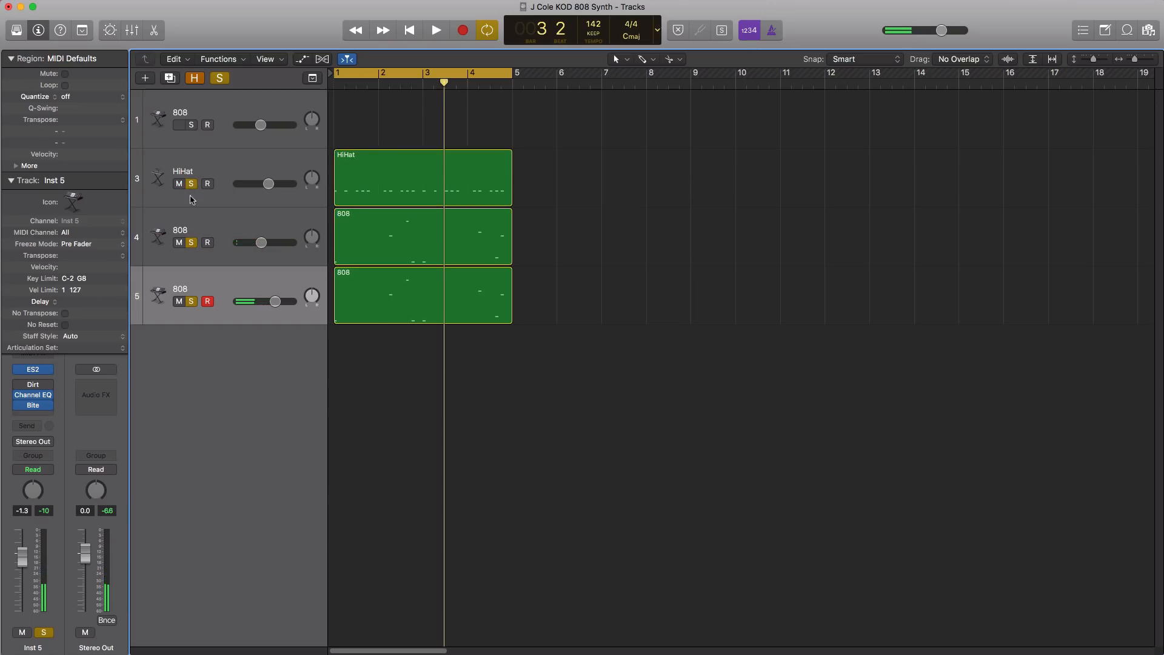
pyautogui.press('space')
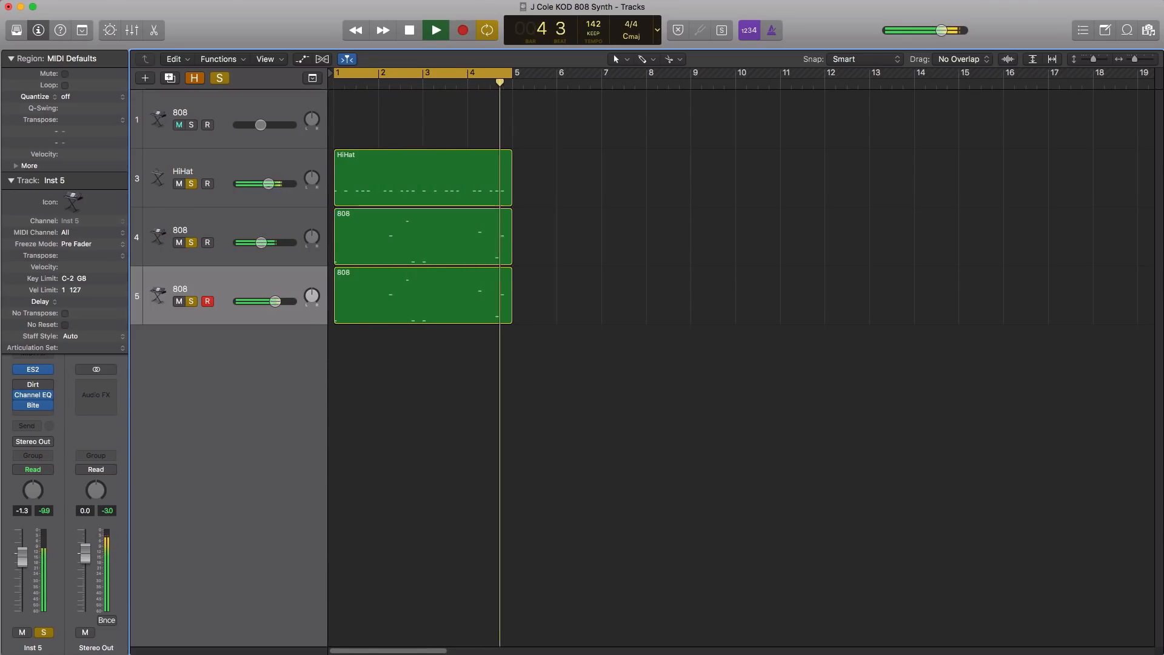
pyautogui.moveTo(268, 184); pyautogui.dragTo(264, 189)
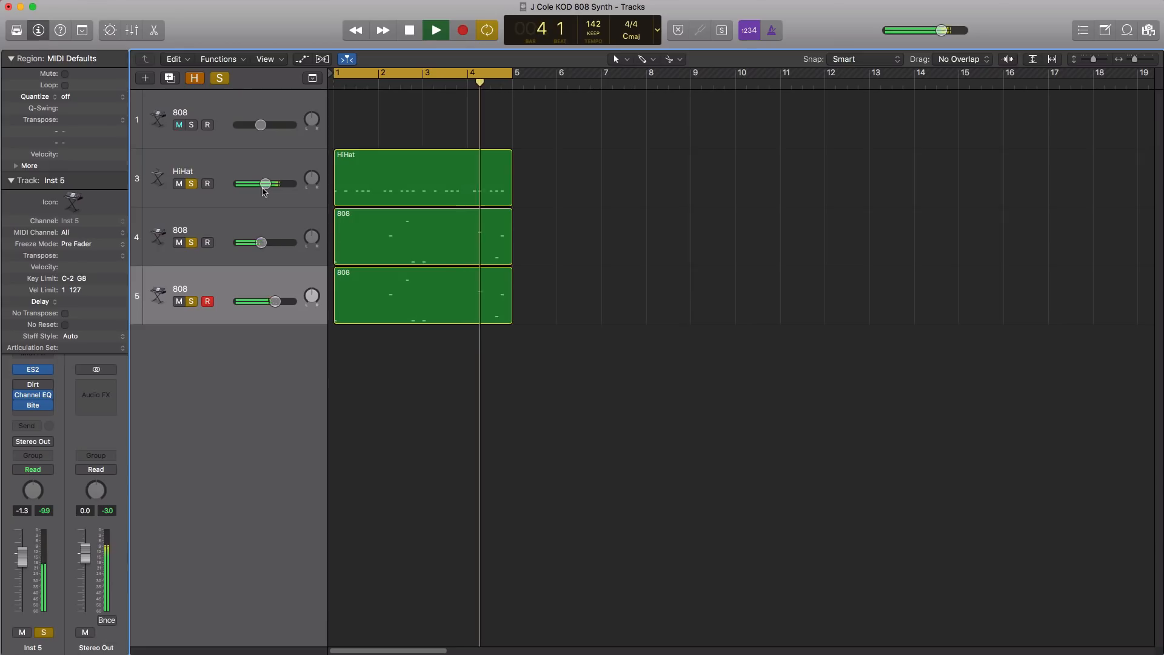
pyautogui.press('space')
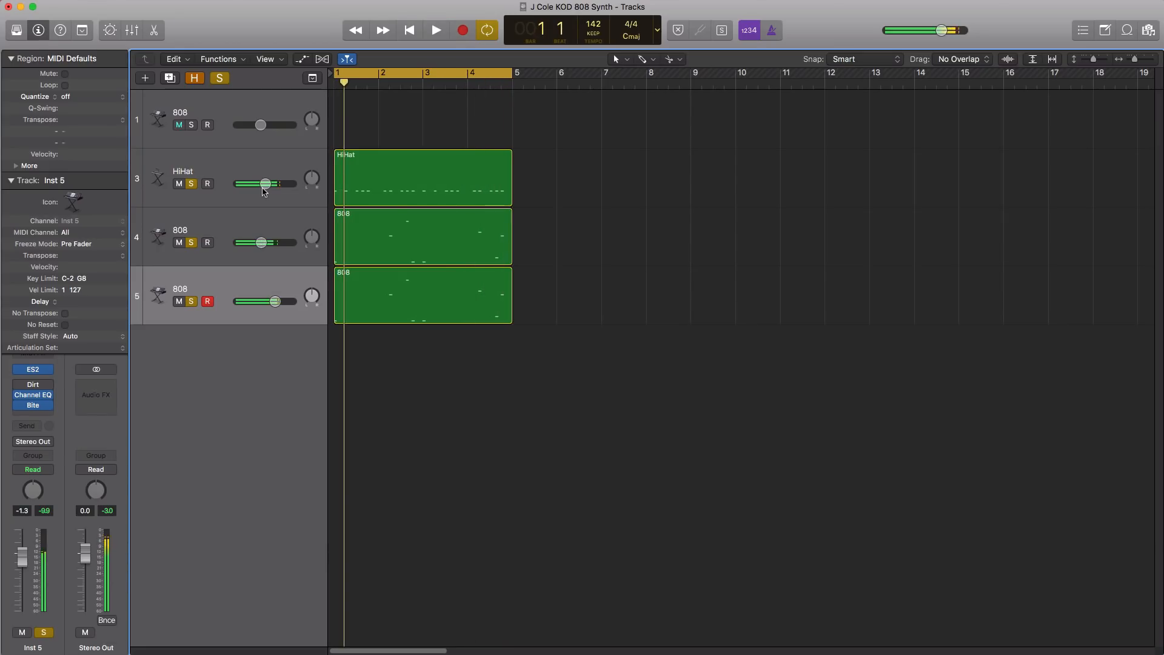